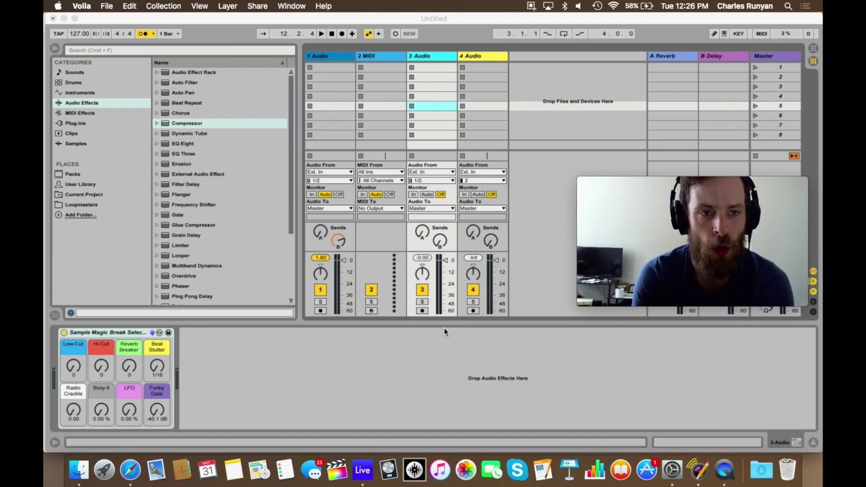
Select the third scene row and browse the installed Packs.
{"action": "left_click", "coordinate": [323, 69]}
{"action": "left_click", "coordinate": [330, 96]}
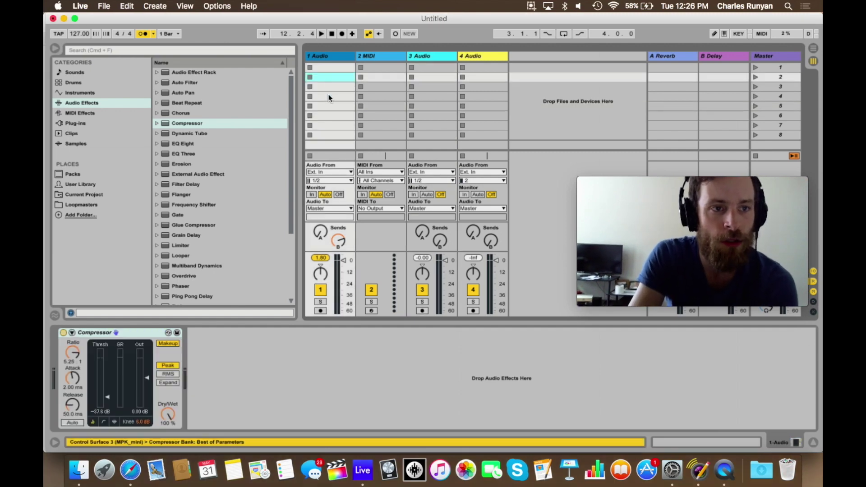
{"action": "left_click", "coordinate": [329, 87]}
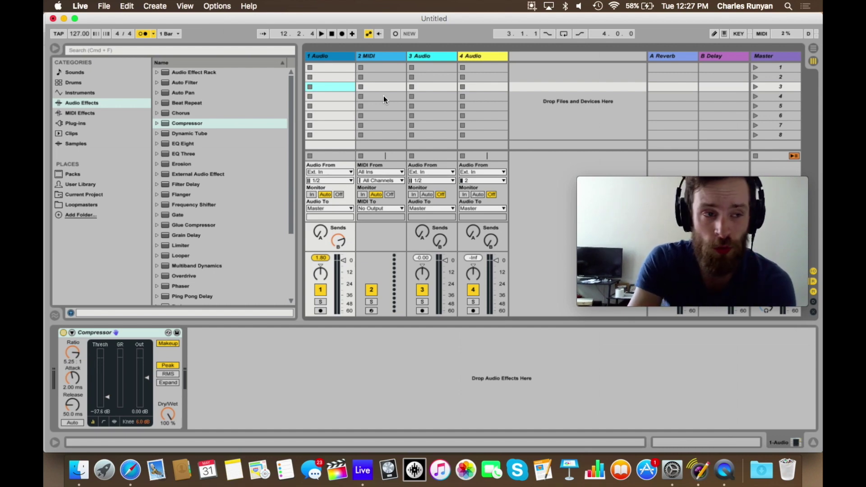
{"action": "left_click", "coordinate": [77, 184]}
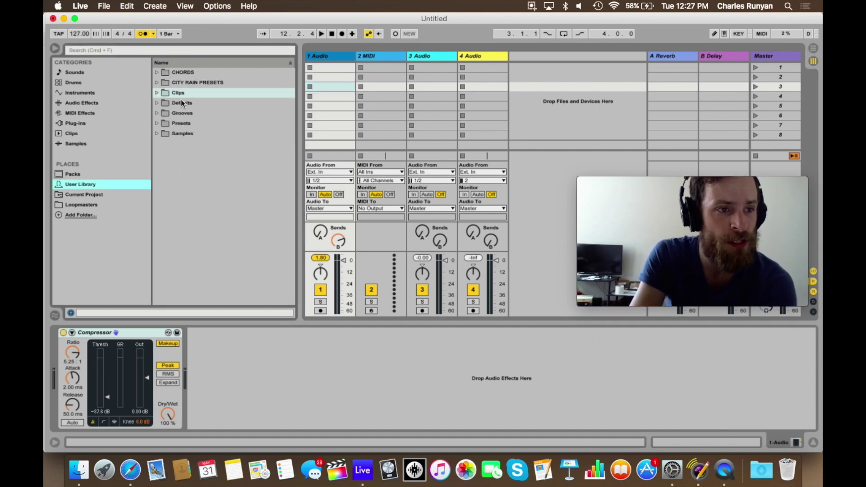
{"action": "left_click", "coordinate": [83, 174]}
Put the cankikker break in 3 Audio slot 3, audition it, and drop realisticdisco2 into 4 Audio slot 6.
{"action": "left_click_drag", "start_coordinate": [205, 207], "coordinate": [427, 92]}
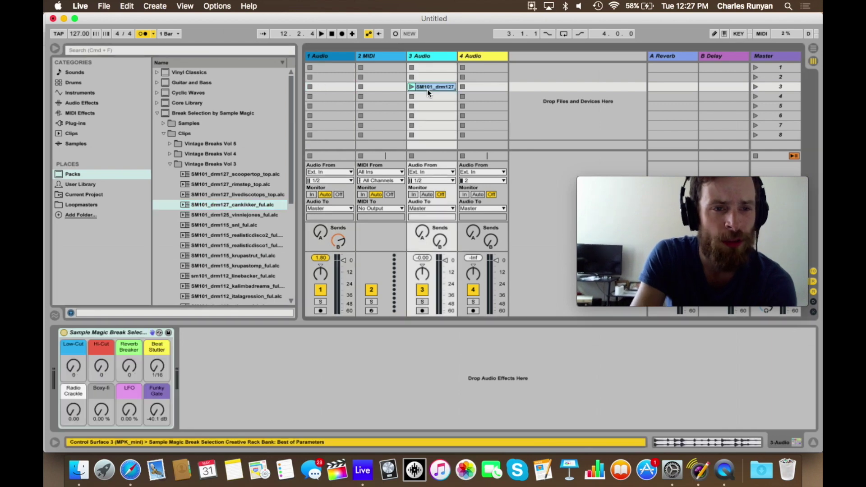
{"action": "left_click", "coordinate": [414, 86]}
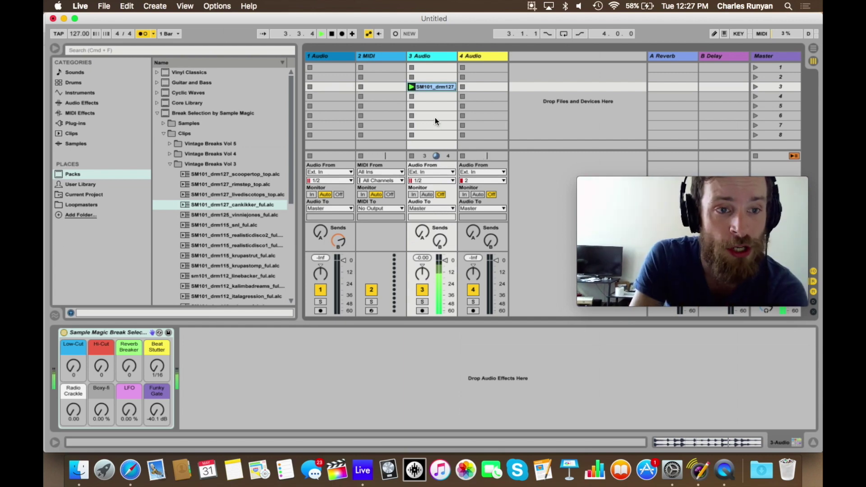
{"action": "left_click", "coordinate": [412, 156]}
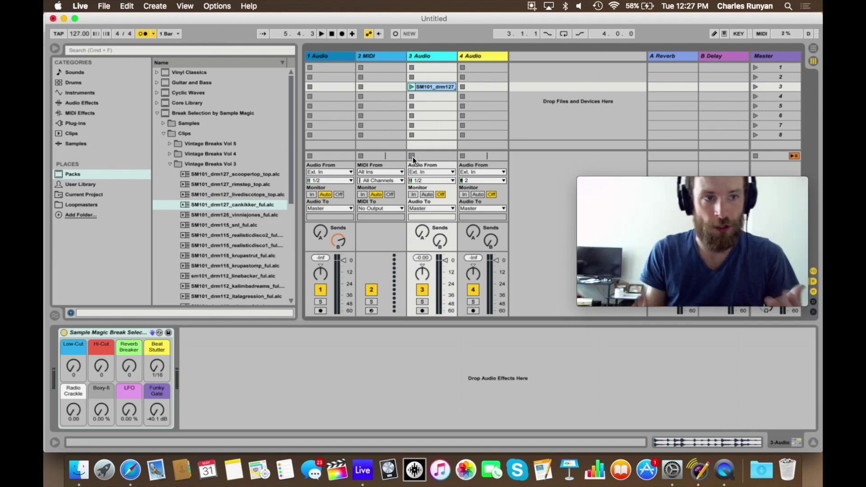
{"action": "left_click_drag", "start_coordinate": [220, 235], "coordinate": [465, 115]}
Play the drm115 clip together with the drm127 loop, then stop track 4.
{"action": "left_click", "coordinate": [462, 115]}
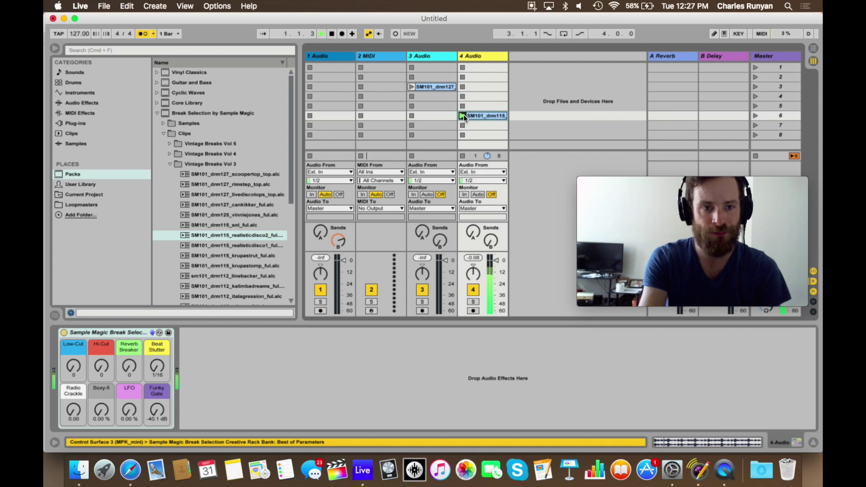
{"action": "left_click", "coordinate": [412, 86]}
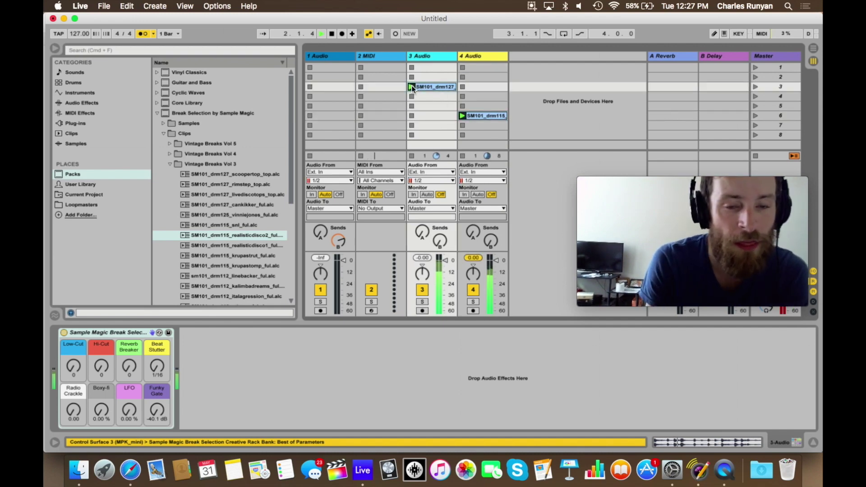
{"action": "left_click", "coordinate": [462, 156]}
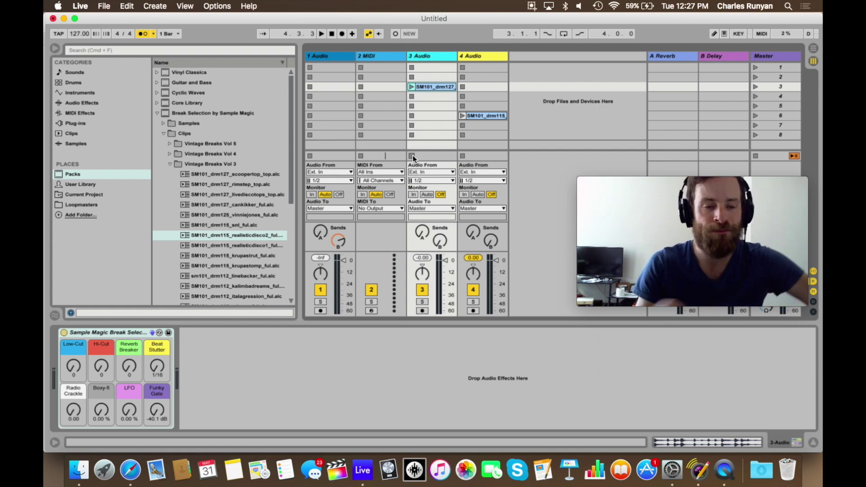
Set the Launch Mode of both the drm115 and drm127 clips to Gate.
{"action": "left_click", "coordinate": [481, 116]}
{"action": "left_click", "coordinate": [481, 115]}
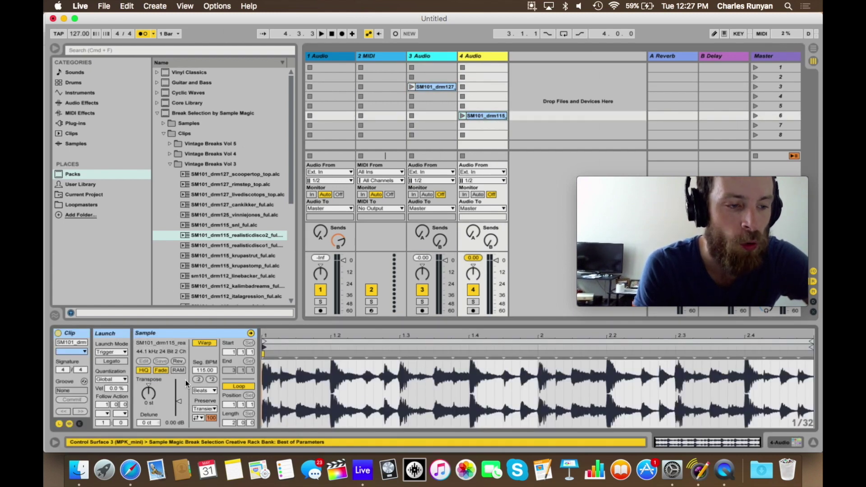
{"action": "left_click", "coordinate": [113, 353]}
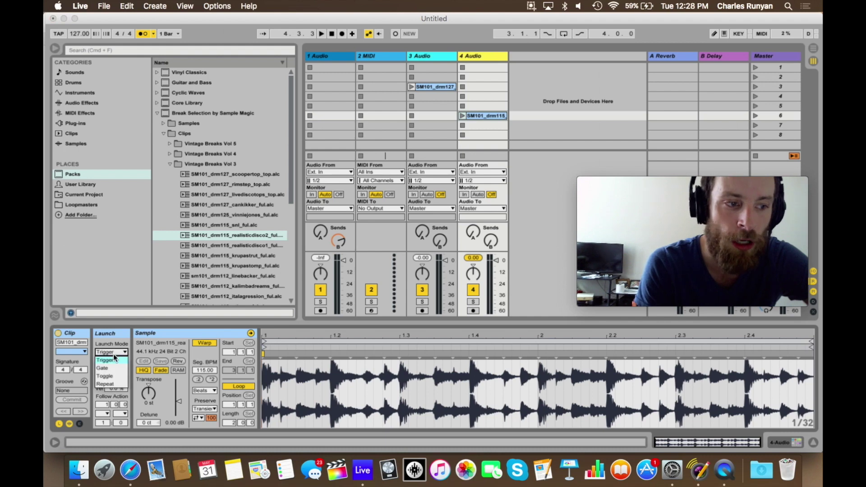
{"action": "left_click", "coordinate": [113, 369]}
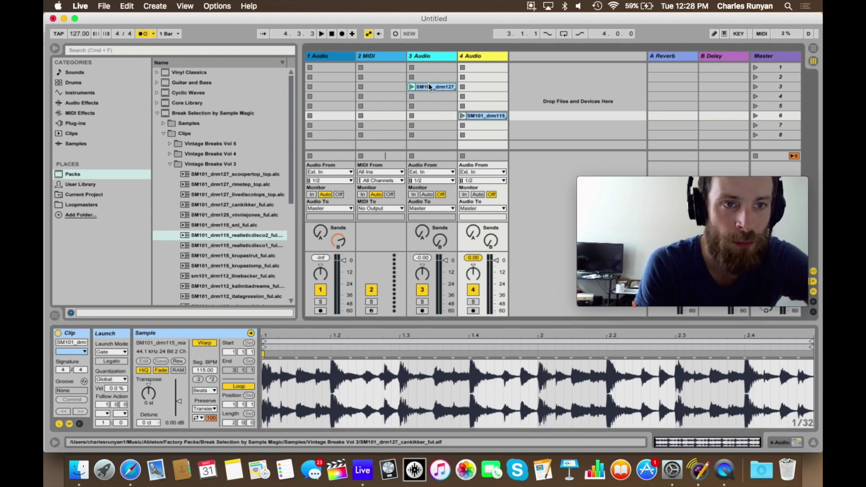
{"action": "left_click", "coordinate": [428, 86]}
{"action": "left_click", "coordinate": [124, 352]}
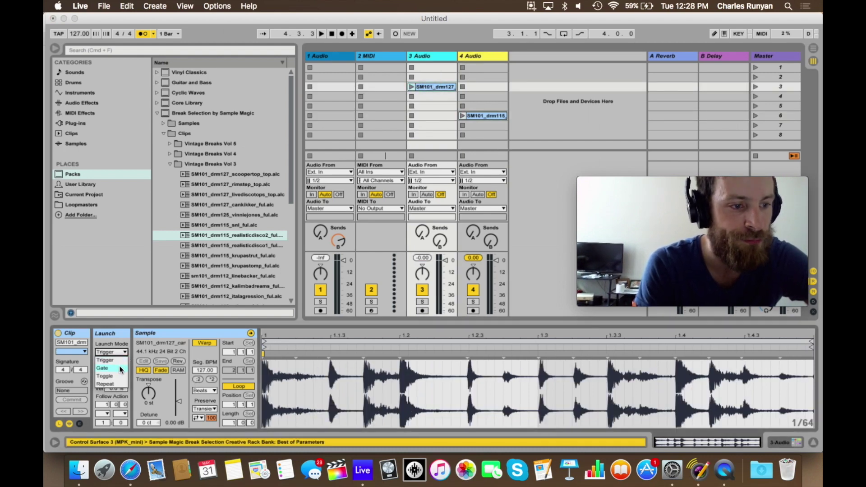
{"action": "left_click", "coordinate": [119, 366]}
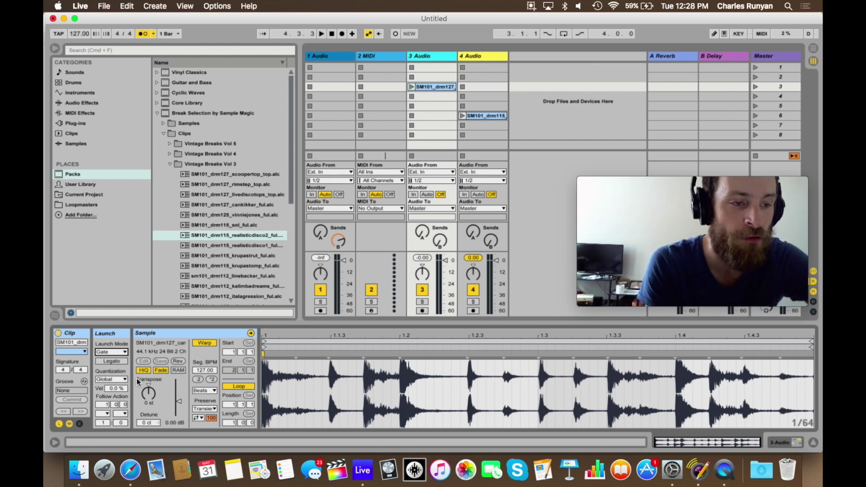
Set both clips' launch quantization to 1/16 and test the gated drm115 clip.
{"action": "left_click", "coordinate": [167, 34]}
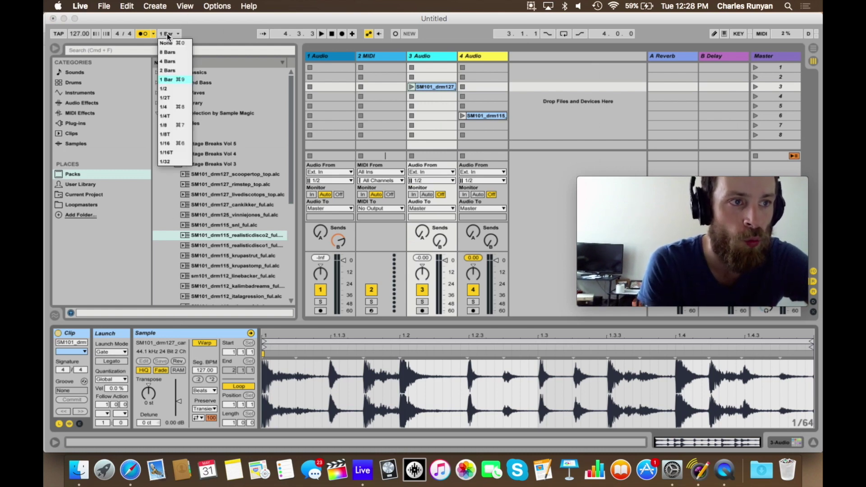
{"action": "left_click", "coordinate": [167, 33]}
{"action": "left_click", "coordinate": [115, 378]}
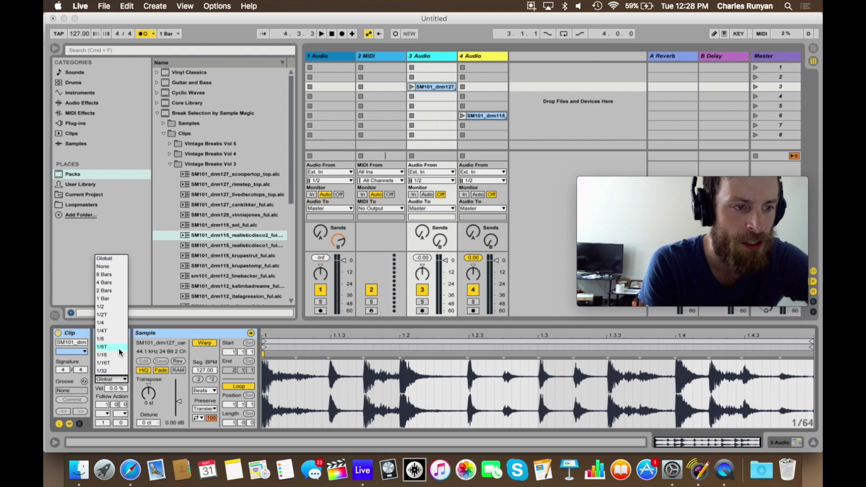
{"action": "left_click", "coordinate": [117, 355]}
{"action": "left_click", "coordinate": [486, 117]}
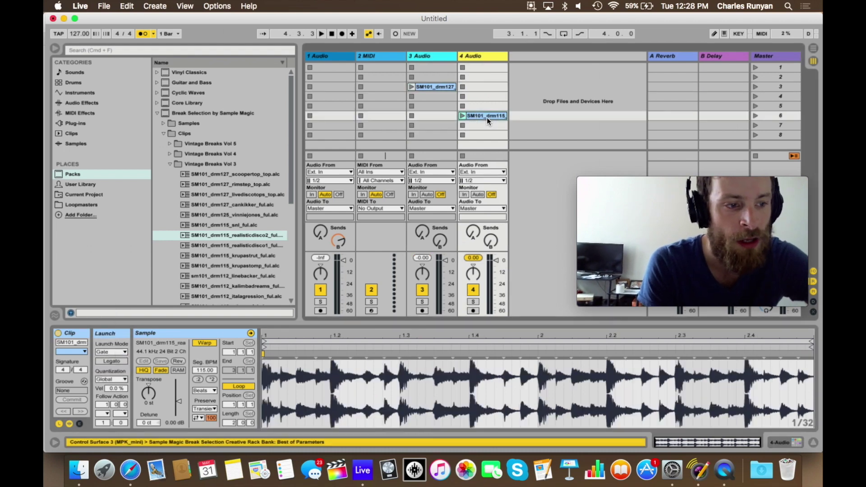
{"action": "left_click", "coordinate": [111, 378]}
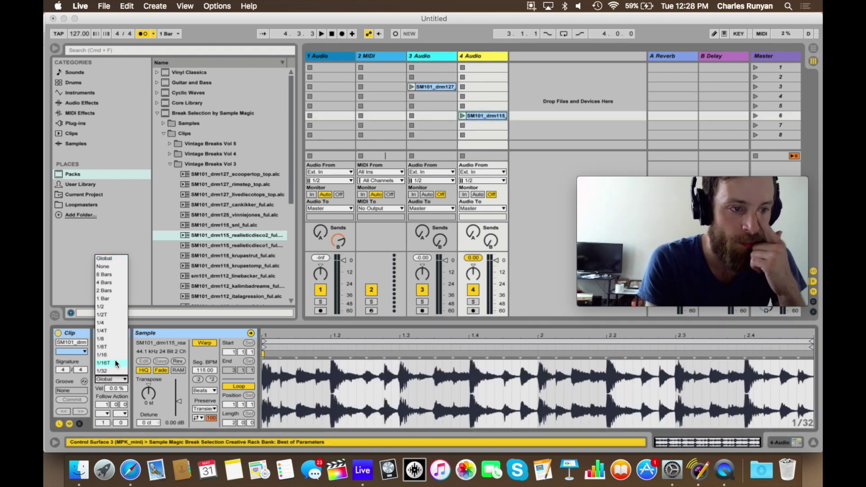
{"action": "left_click", "coordinate": [114, 357]}
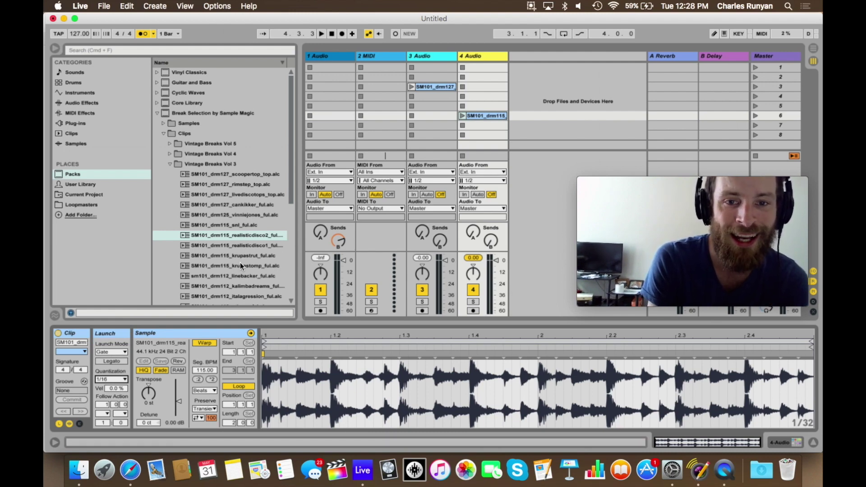
{"action": "left_click", "coordinate": [461, 116]}
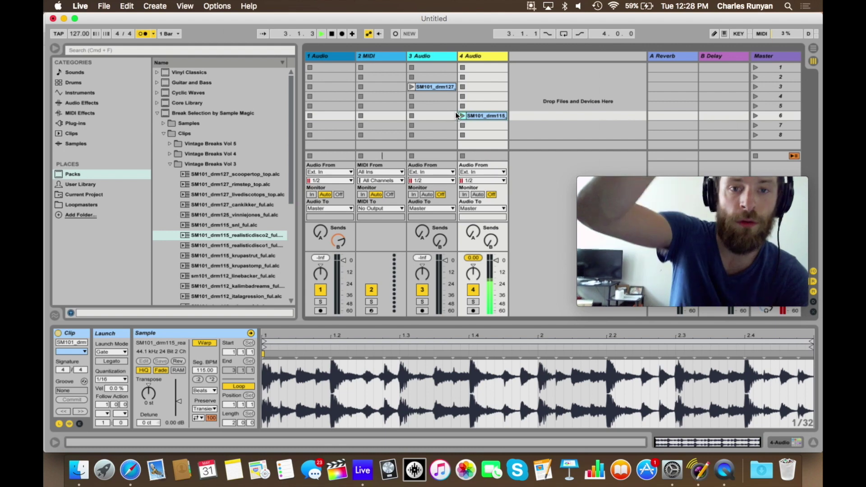
{"action": "left_click", "coordinate": [461, 116]}
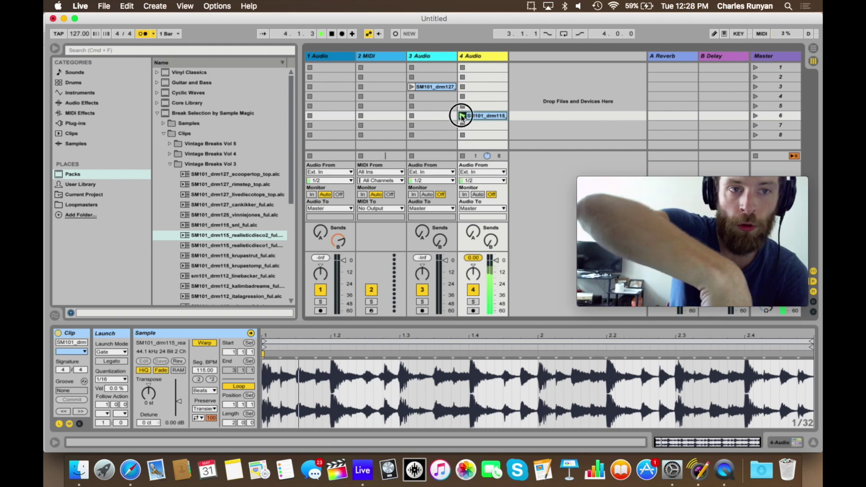
{"action": "left_click", "coordinate": [462, 115]}
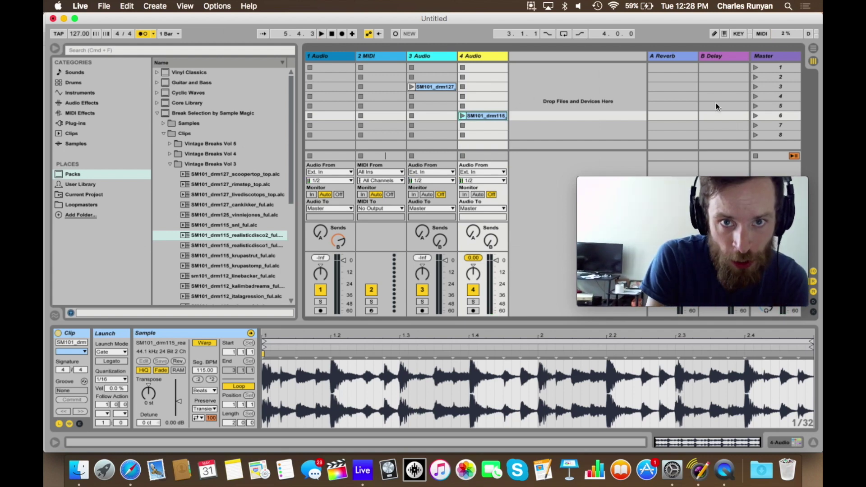
In key mapping mode, remove the old key assignments from slots 5, 7 and 4.
{"action": "left_click", "coordinate": [737, 35]}
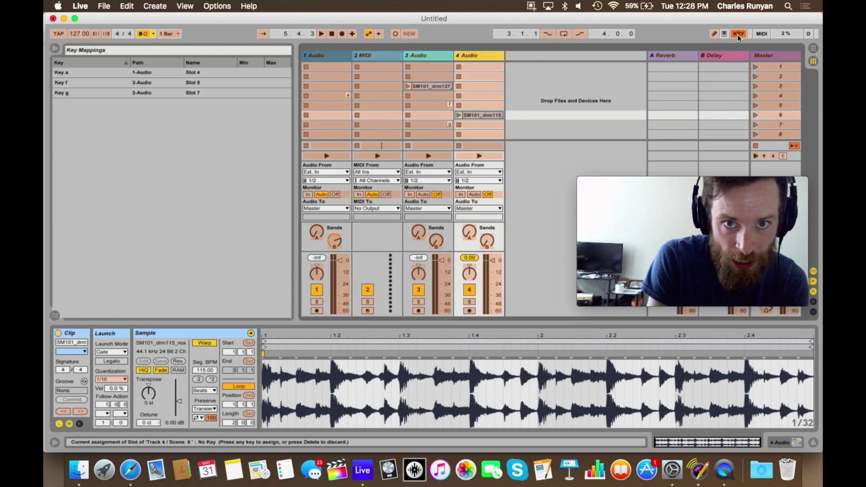
{"action": "left_click", "coordinate": [439, 107]}
{"action": "key", "text": "Delete"}
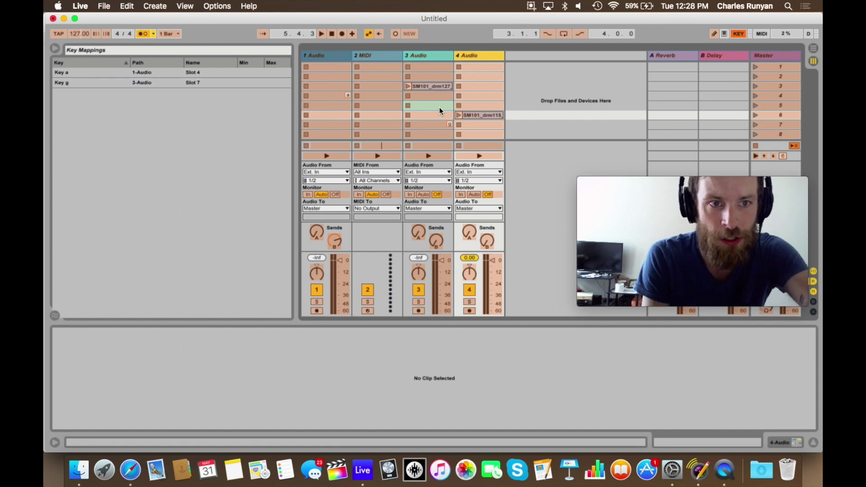
{"action": "left_click", "coordinate": [430, 123]}
{"action": "key", "text": "Delete"}
{"action": "left_click", "coordinate": [344, 93]}
{"action": "key", "text": "Delete"}
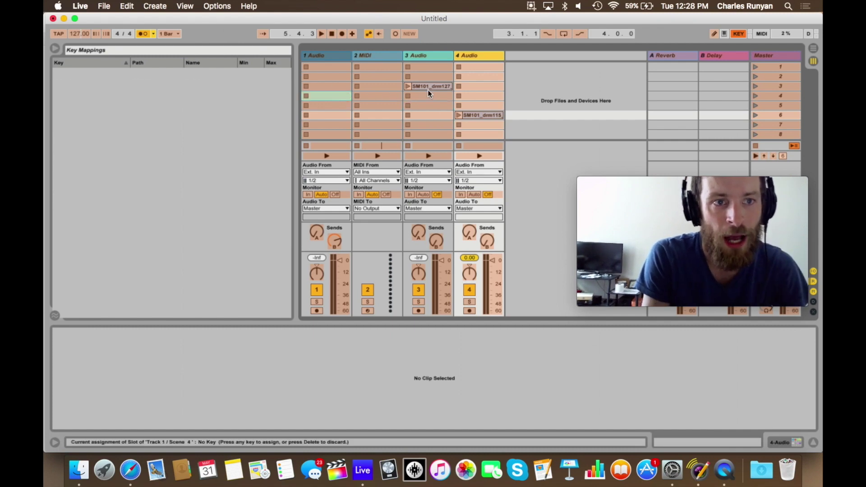
Map key F to the drm127 clip and key G to the drm115 clip.
{"action": "left_click", "coordinate": [428, 88]}
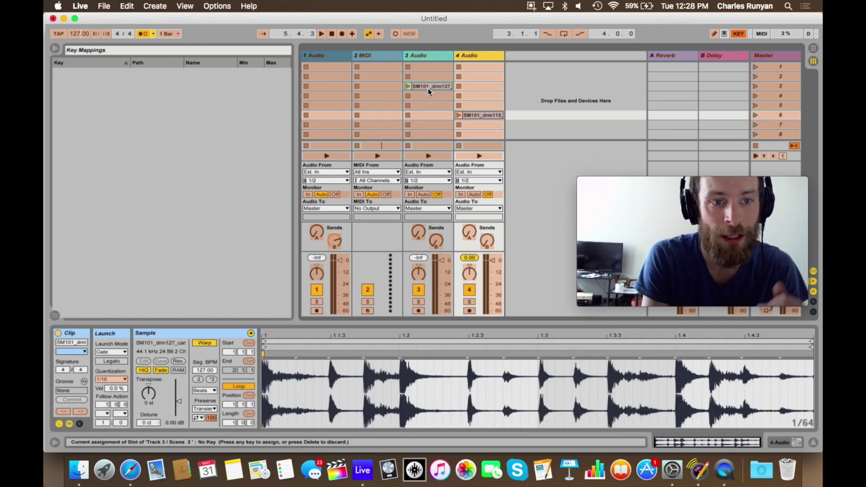
{"action": "key", "text": "f"}
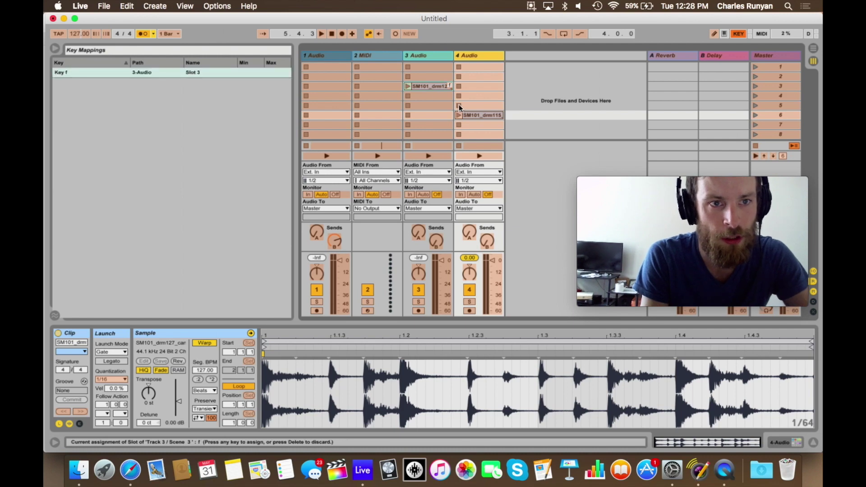
{"action": "left_click", "coordinate": [475, 112]}
{"action": "key", "text": "g"}
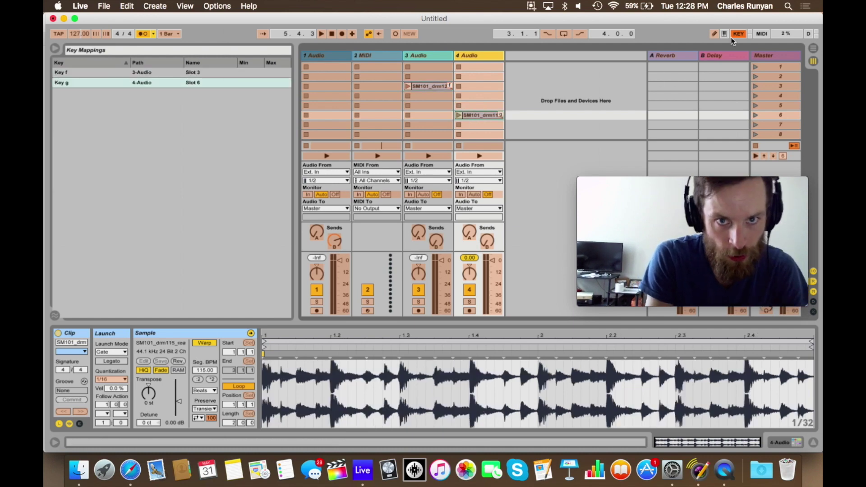
{"action": "left_click", "coordinate": [739, 33]}
Trigger drm127 with F, then launch and retrigger drm115 with G.
{"action": "key", "text": "f"}
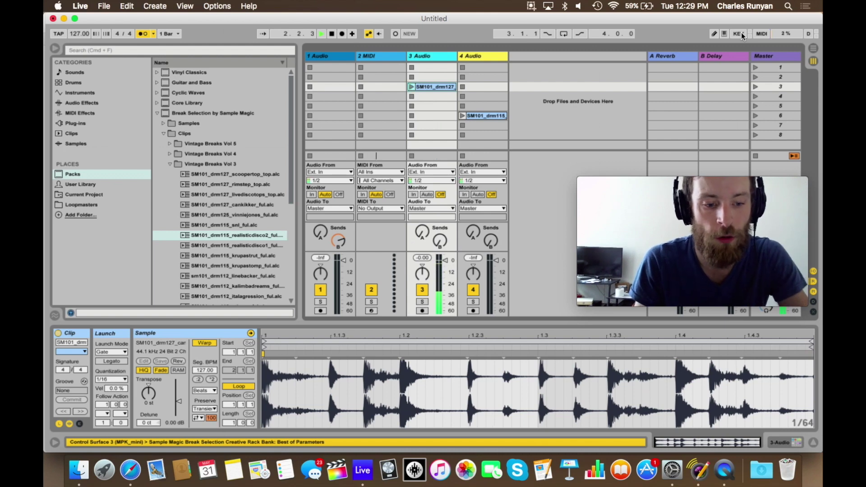
{"action": "key", "text": "g"}
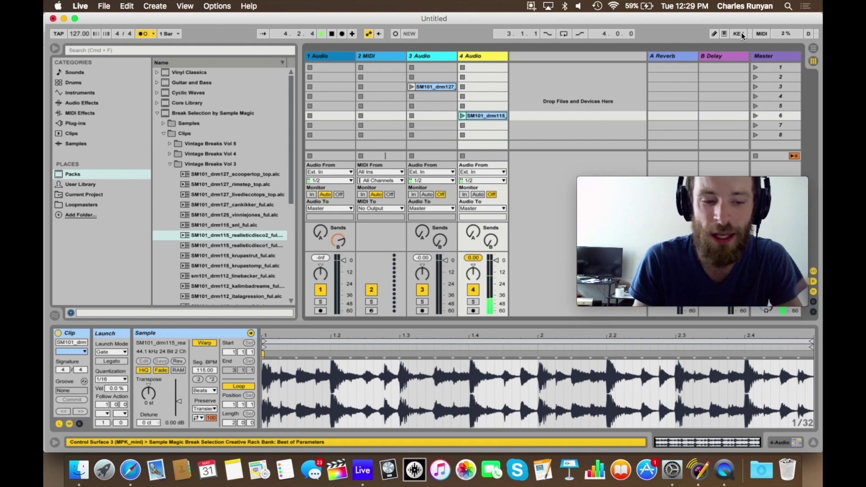
{"action": "key", "text": "g"}
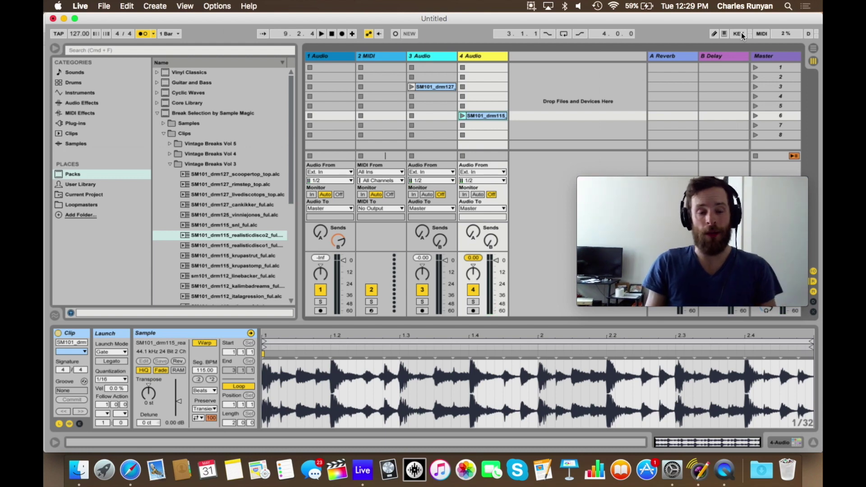
{"action": "left_click", "coordinate": [80, 133]}
Preview clips in the Clips browser, from 80N Ac Piano Down through BIG R Guitar Pt2.
{"action": "left_click", "coordinate": [234, 154]}
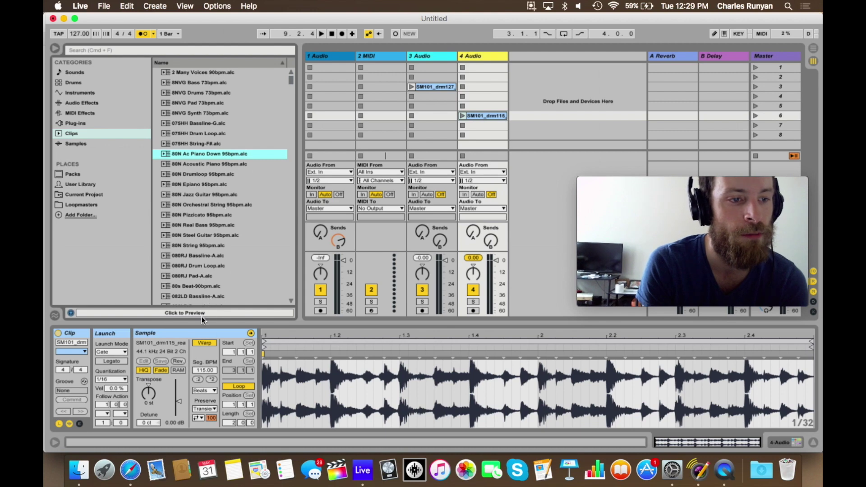
{"action": "left_click", "coordinate": [196, 296]}
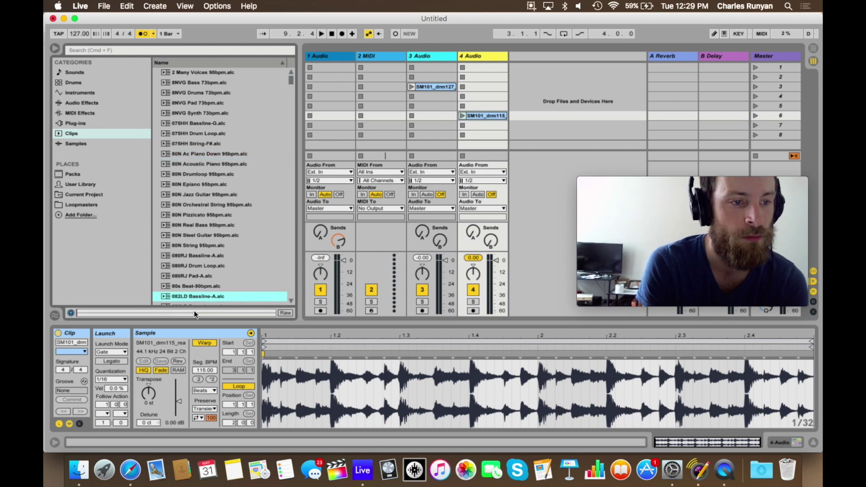
{"action": "left_click", "coordinate": [198, 275]}
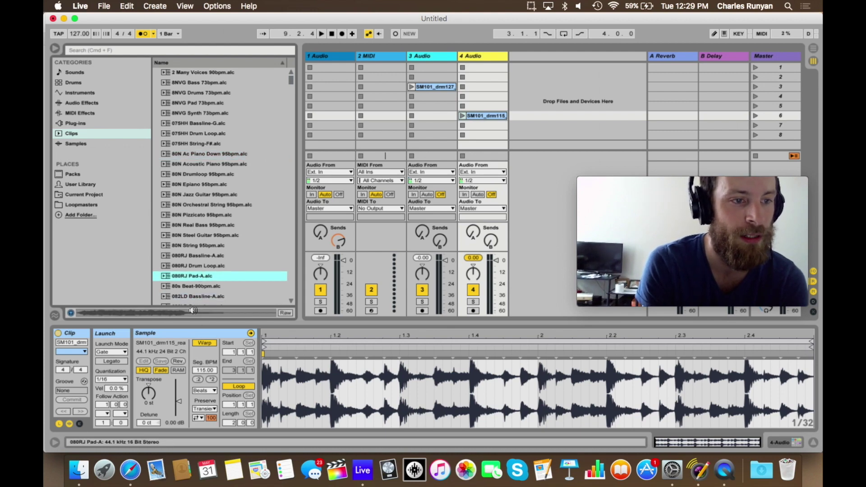
{"action": "left_click", "coordinate": [204, 228]}
{"action": "scroll", "coordinate": [213, 230], "scroll_direction": "down", "scroll_amount": 5}
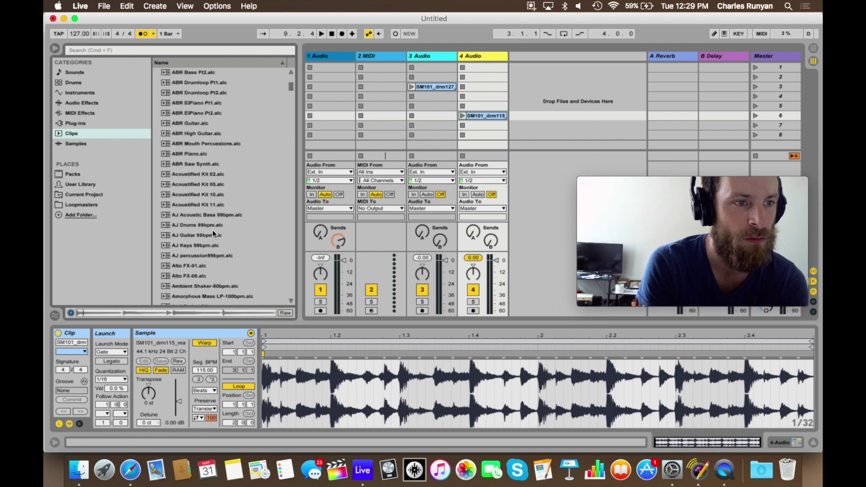
{"action": "left_click", "coordinate": [207, 264]}
{"action": "left_click", "coordinate": [200, 297]}
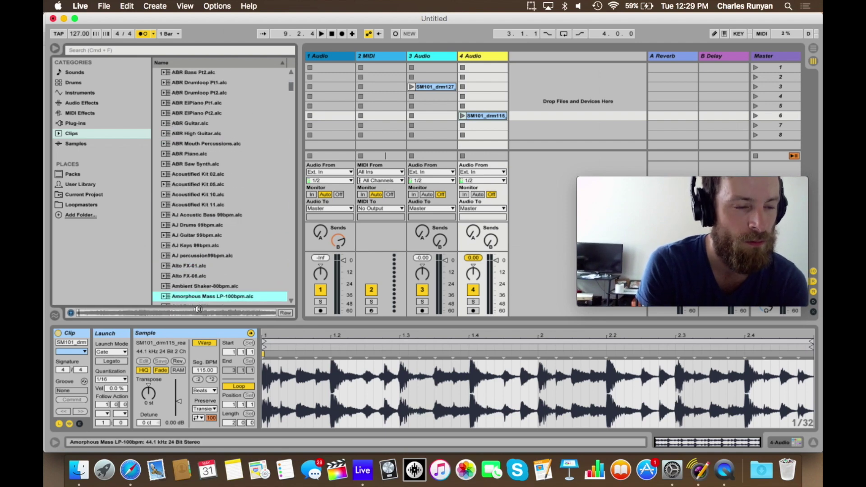
{"action": "scroll", "coordinate": [212, 291], "scroll_direction": "down", "scroll_amount": 5}
{"action": "left_click", "coordinate": [213, 286]}
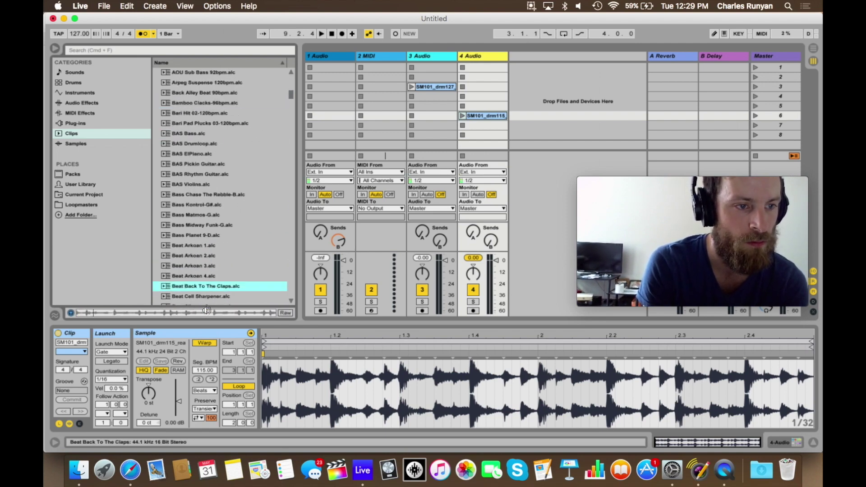
{"action": "scroll", "coordinate": [212, 252], "scroll_direction": "down", "scroll_amount": 5}
{"action": "left_click", "coordinate": [212, 255]}
{"action": "left_click", "coordinate": [206, 287]}
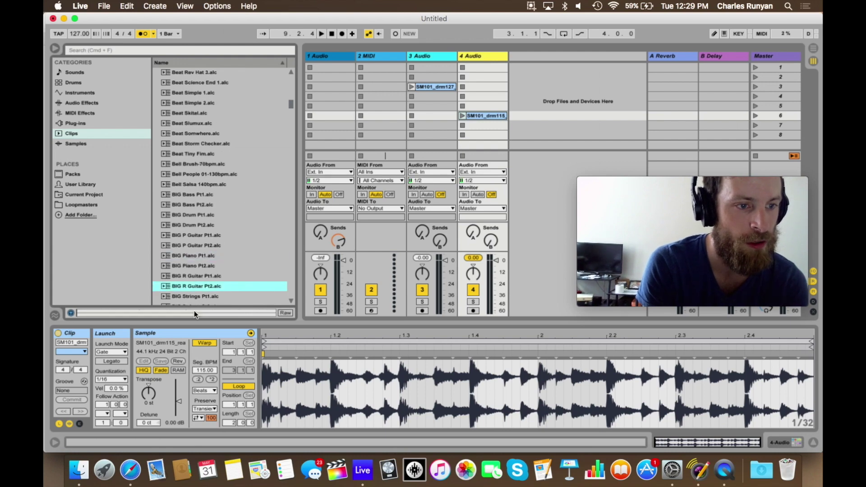
Put BIG R Guitar Pt2 in track 1 slot 5, launch it, pan 32L, and warp Complex.
{"action": "left_click_drag", "start_coordinate": [190, 285], "coordinate": [345, 105]}
{"action": "left_click", "coordinate": [309, 107]}
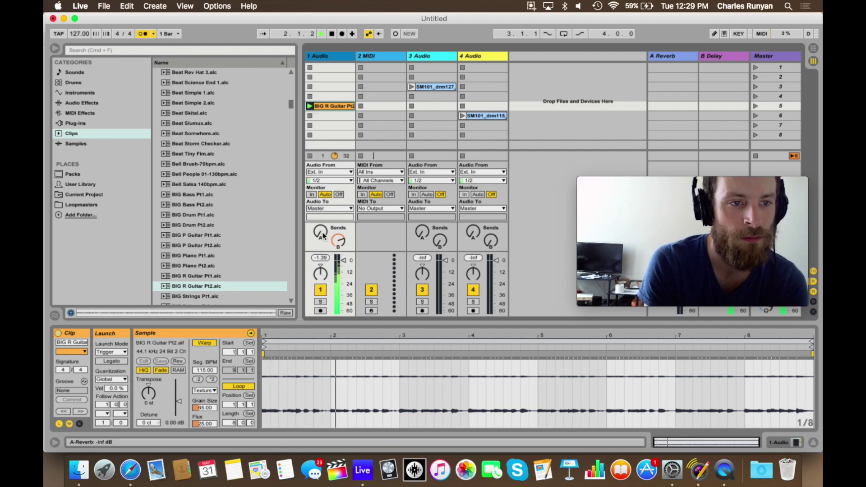
{"action": "left_click_drag", "start_coordinate": [320, 274], "coordinate": [320, 298]}
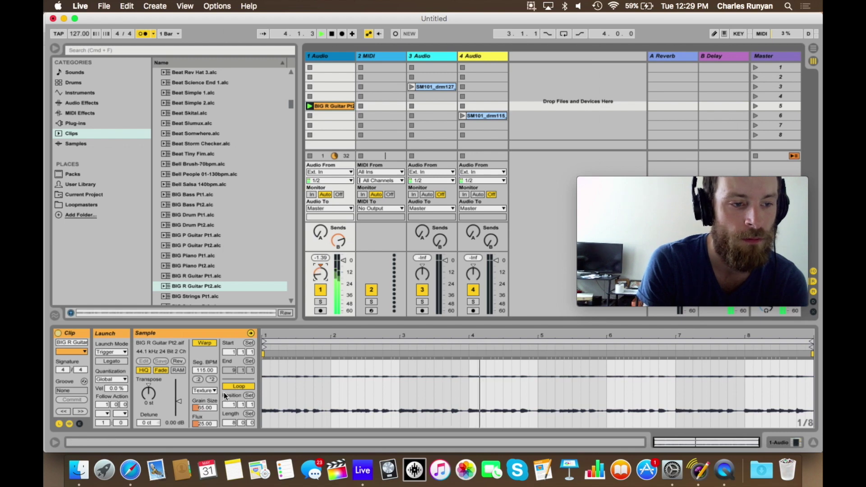
{"action": "left_click", "coordinate": [205, 391]}
{"action": "left_click", "coordinate": [208, 430]}
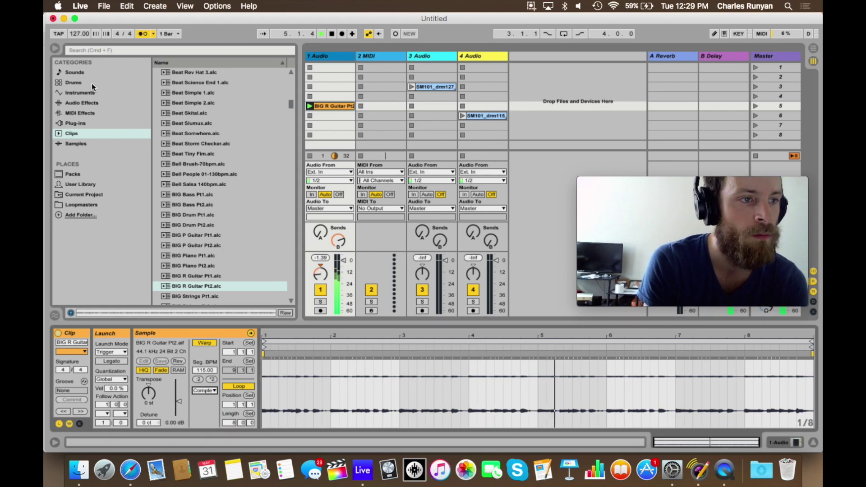
Add a second Compressor to track 1 with its threshold lowered to -14.9 dB.
{"action": "left_click", "coordinate": [83, 100]}
{"action": "left_click_drag", "start_coordinate": [195, 130], "coordinate": [318, 119]}
{"action": "left_click_drag", "start_coordinate": [227, 372], "coordinate": [227, 386]}
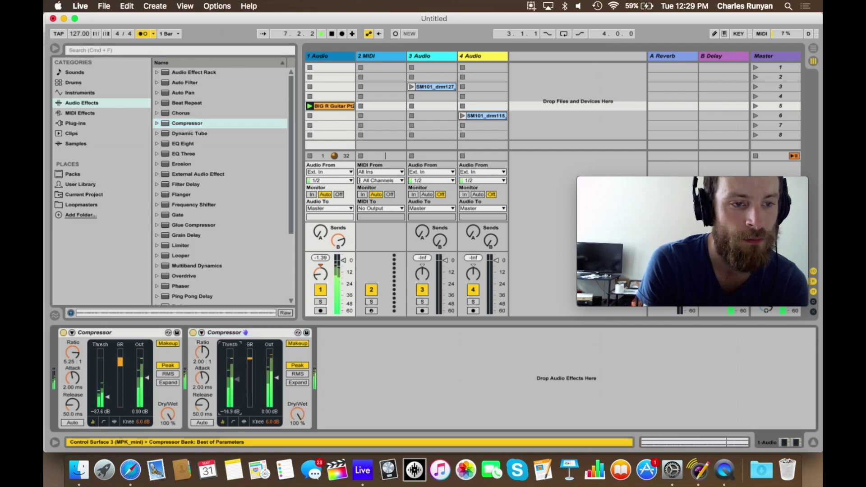
{"action": "left_click", "coordinate": [345, 267]}
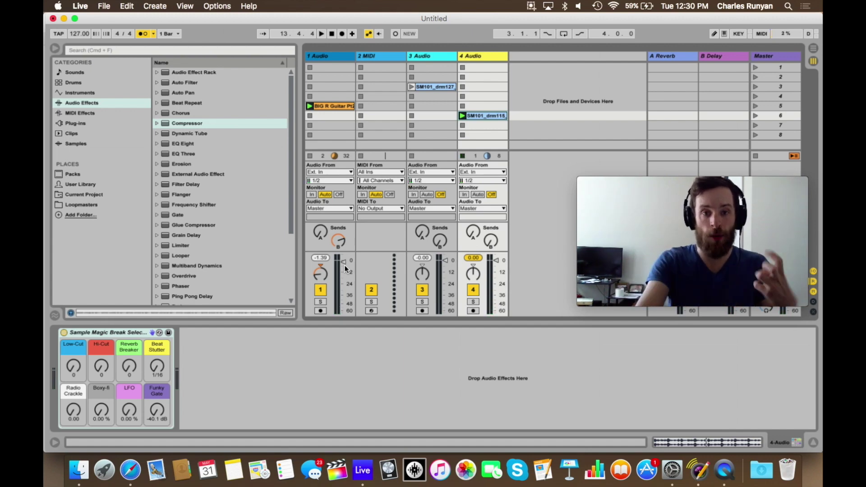
{"action": "left_click", "coordinate": [742, 35]}
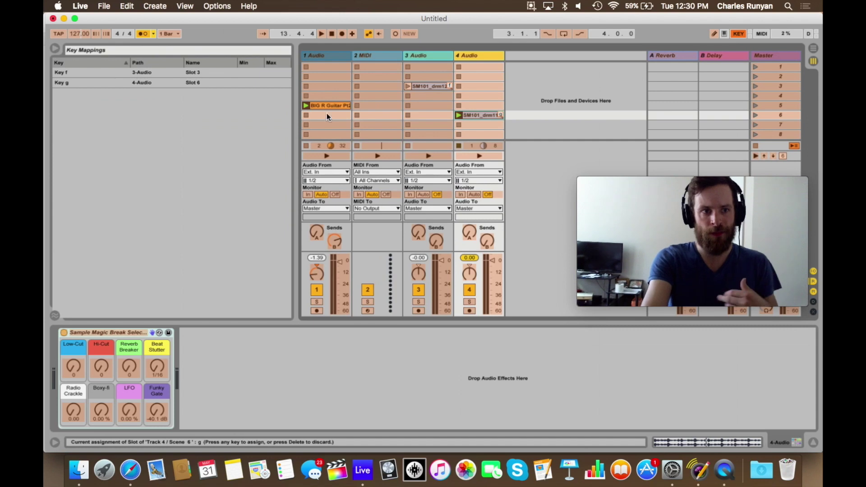
Map the guitar clip in track 1 slot 5 to key A.
{"action": "left_click", "coordinate": [326, 109]}
{"action": "key", "text": "a"}
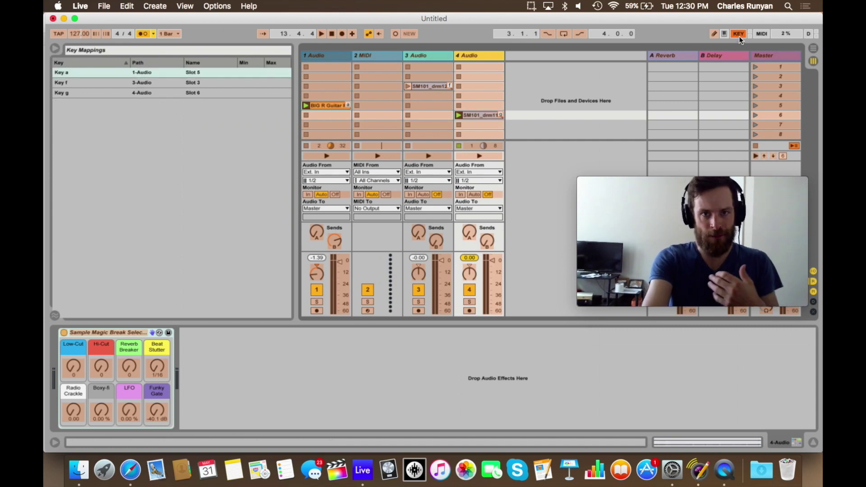
{"action": "left_click", "coordinate": [738, 34]}
Give the guitar clip Gate launch mode with 1/16 launch quantization.
{"action": "left_click", "coordinate": [337, 108]}
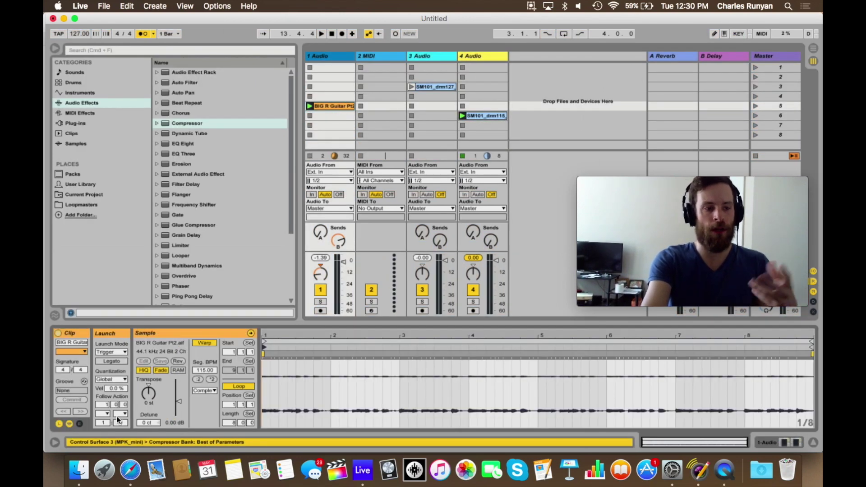
{"action": "left_click", "coordinate": [111, 353]}
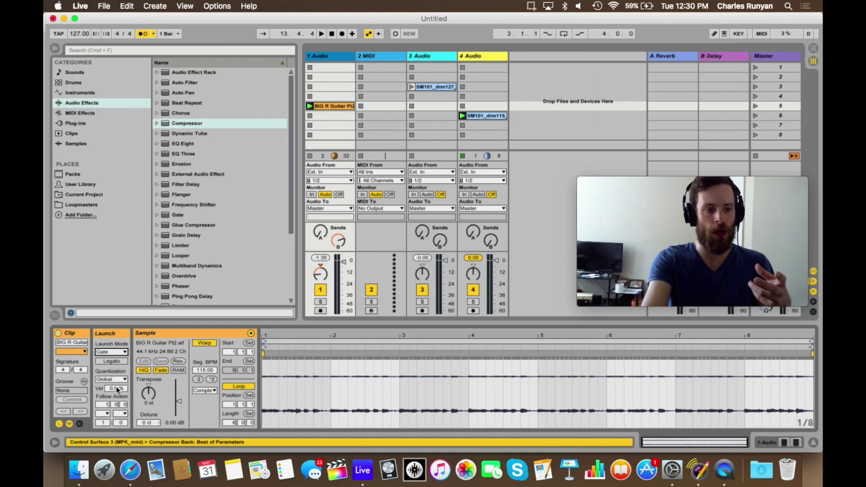
{"action": "left_click", "coordinate": [116, 380]}
{"action": "left_click", "coordinate": [120, 356]}
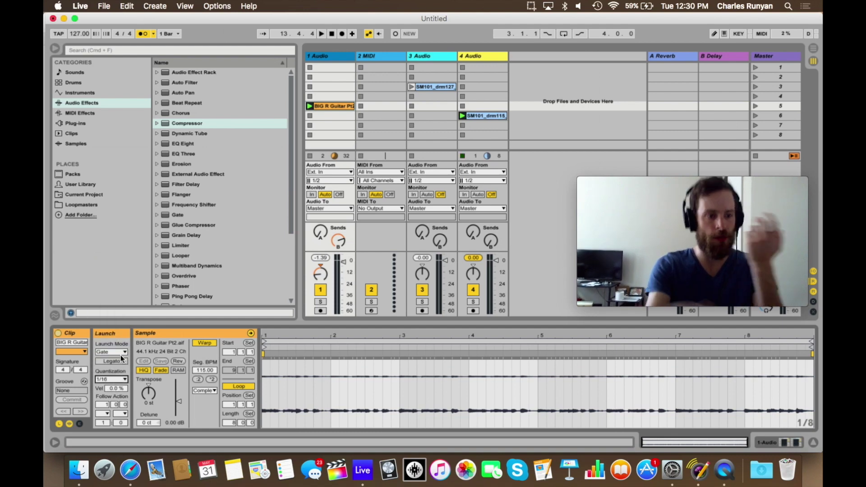
Reset playback, launch the guitar, drm127 and drm115 clips, then switch back to drm127.
{"action": "key", "text": "space"}
{"action": "key", "text": "space"}
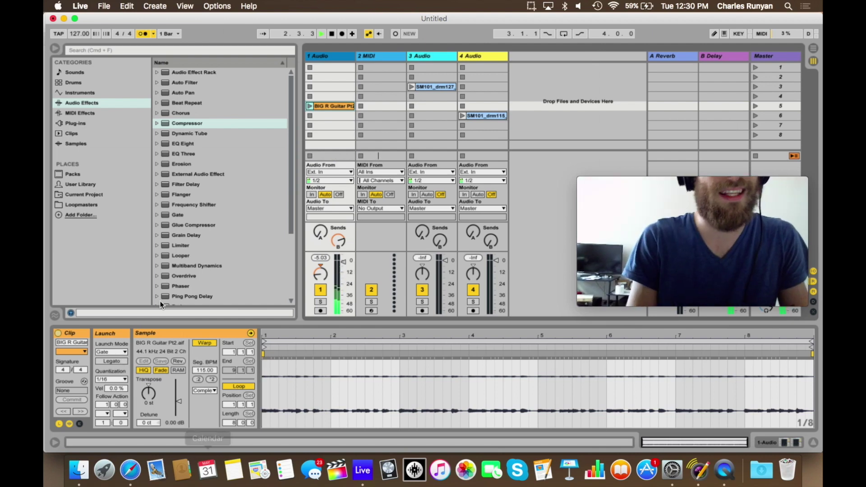
{"action": "key", "text": "Return"}
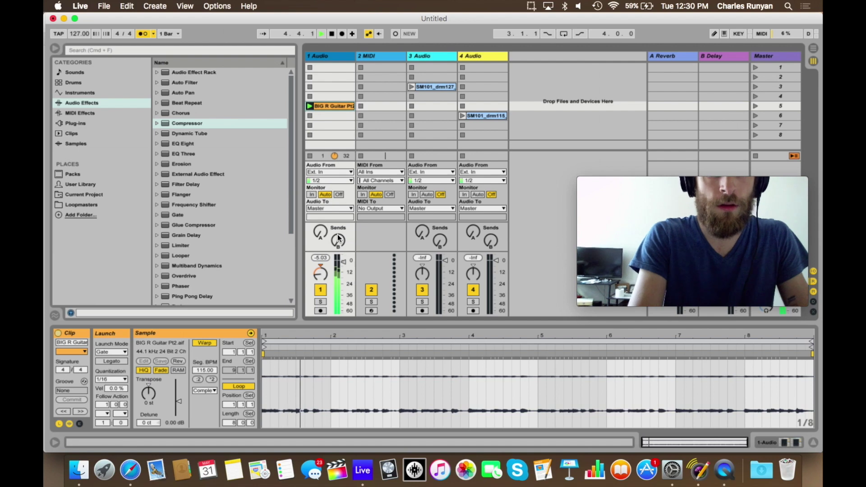
{"action": "key", "text": "Return"}
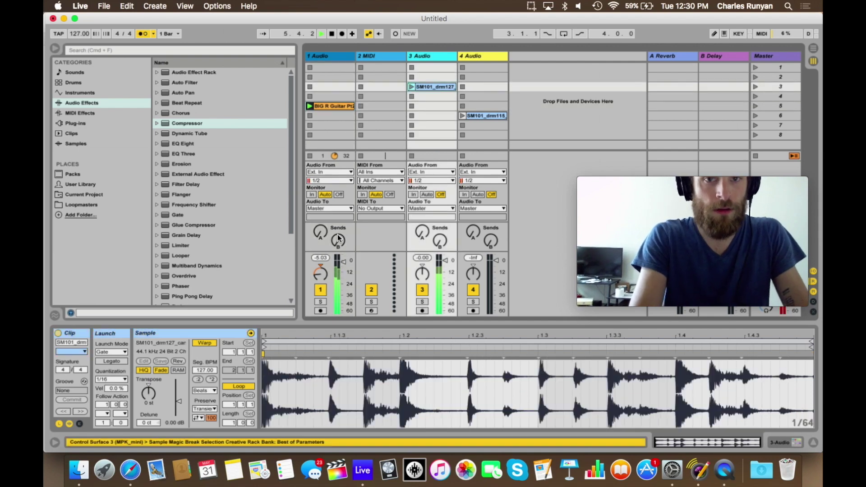
{"action": "key", "text": "Return"}
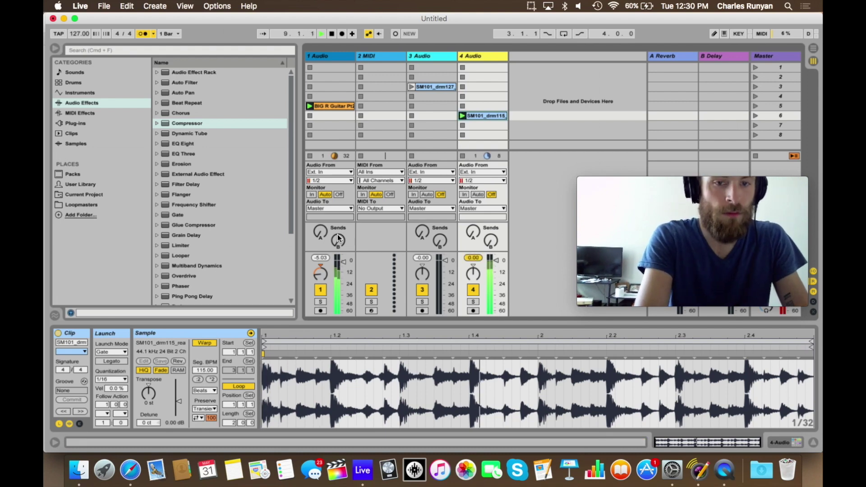
{"action": "key", "text": "Left"}
{"action": "key", "text": "Up"}
{"action": "key", "text": "Up"}
{"action": "key", "text": "Up"}
{"action": "key", "text": "Return"}
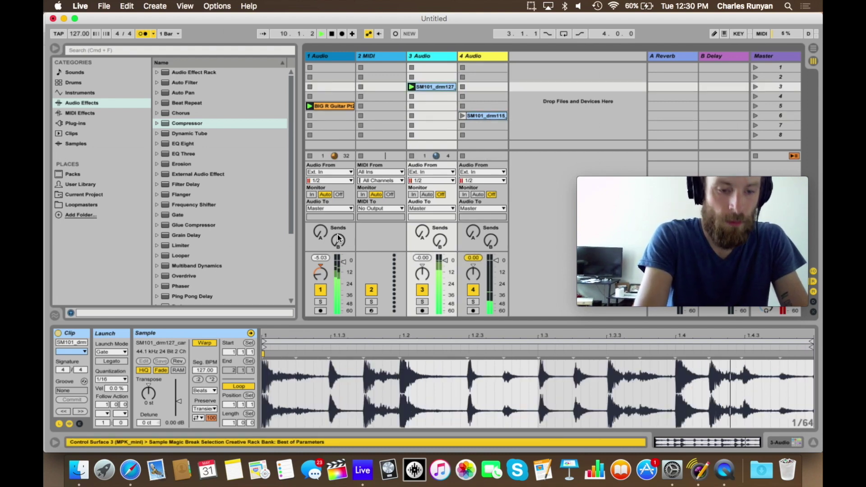
Retrigger drm115, the guitar and drm127 clips from the keyboard, then stop playback.
{"action": "key", "text": "Right"}
{"action": "key", "text": "Down"}
{"action": "key", "text": "Down"}
{"action": "key", "text": "Down"}
{"action": "key", "text": "Return"}
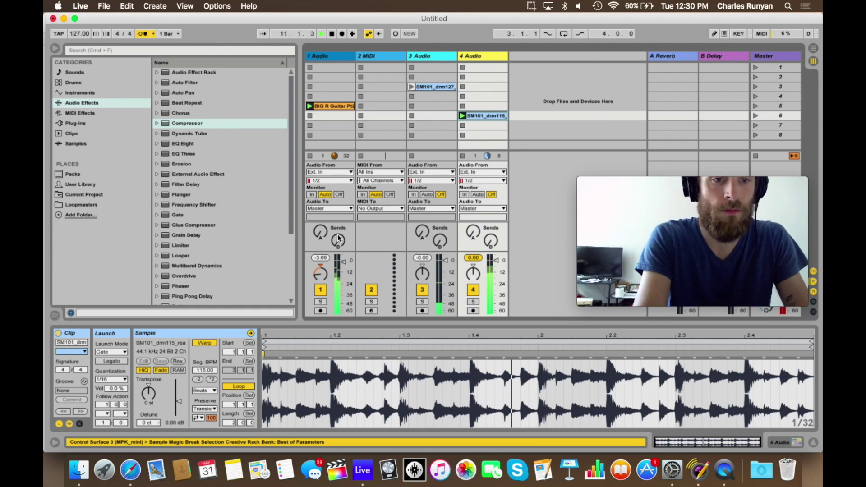
{"action": "key", "text": "Left"}
{"action": "key", "text": "Left"}
{"action": "key", "text": "Left"}
{"action": "key", "text": "Up"}
{"action": "key", "text": "Right"}
{"action": "key", "text": "Right"}
{"action": "key", "text": "Right"}
{"action": "key", "text": "Down"}
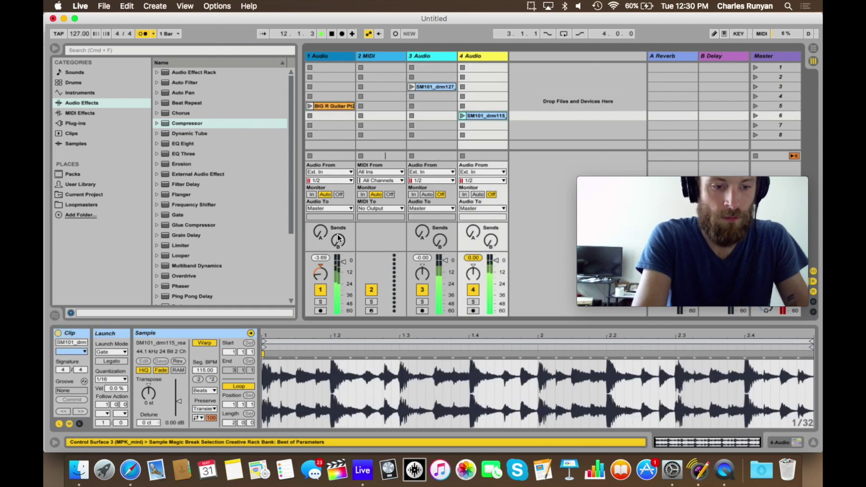
{"action": "key", "text": "Left"}
{"action": "key", "text": "Up"}
{"action": "key", "text": "Up"}
{"action": "key", "text": "Up"}
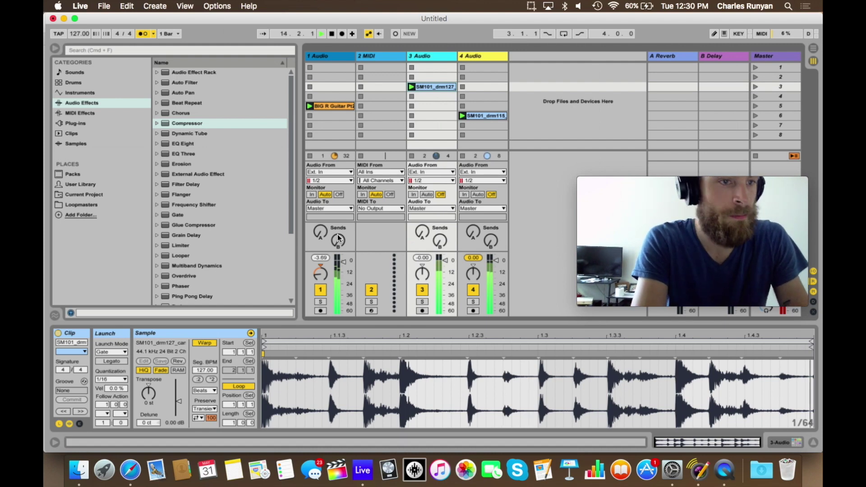
{"action": "key", "text": "space"}
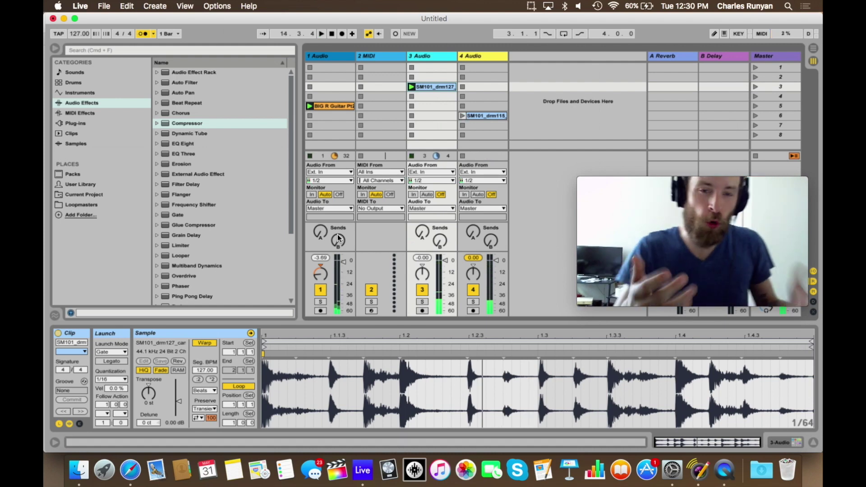
Preview the SM101 thickrbeat and drm92_rome_ful drum loops in Packs.
{"action": "left_click", "coordinate": [71, 133]}
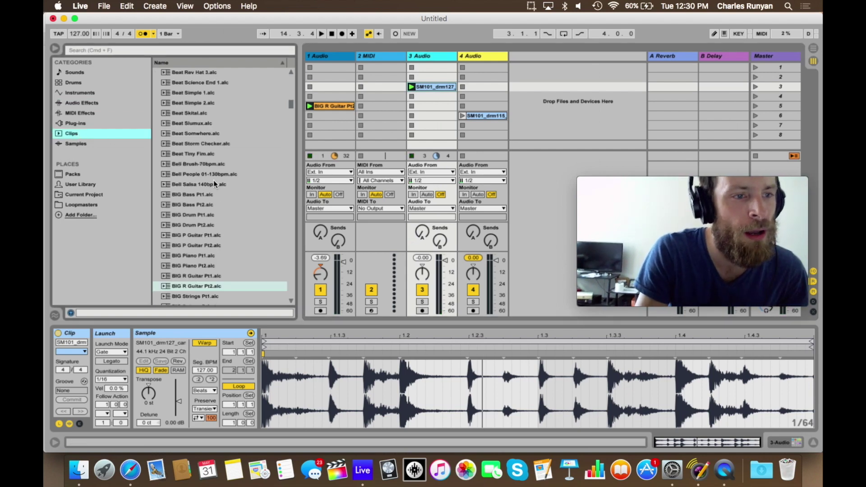
{"action": "left_click", "coordinate": [72, 174]}
{"action": "scroll", "coordinate": [261, 203], "scroll_direction": "down", "scroll_amount": 5}
{"action": "left_click", "coordinate": [242, 235]}
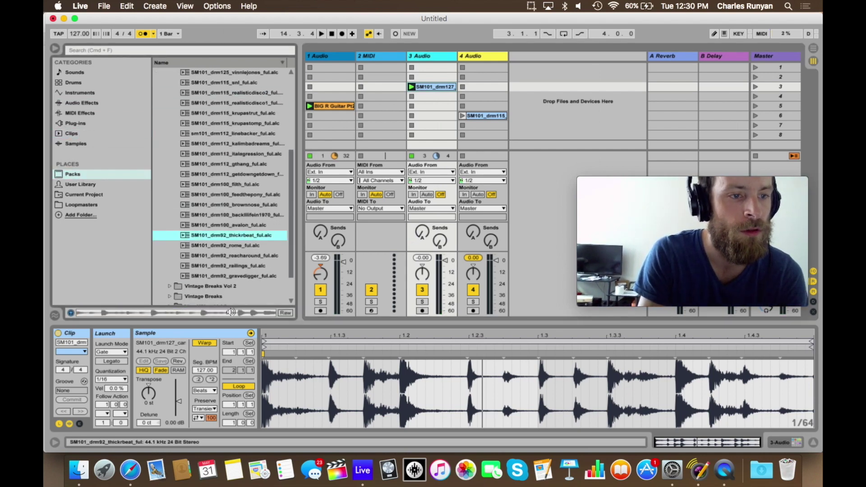
{"action": "key", "text": "Down"}
{"action": "left_click", "coordinate": [212, 312]}
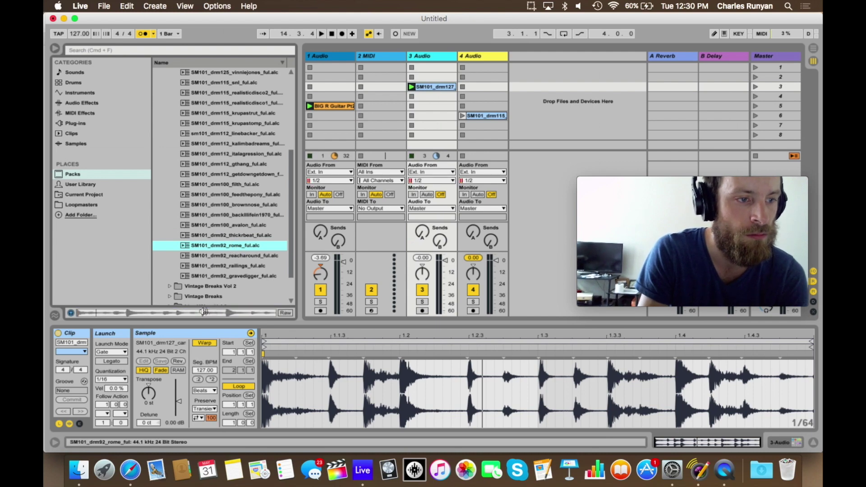
Place the rome loop into track 4 slot 6 and play it with the compressed guitar.
{"action": "left_click_drag", "start_coordinate": [198, 247], "coordinate": [486, 113]}
{"action": "key", "text": "Return"}
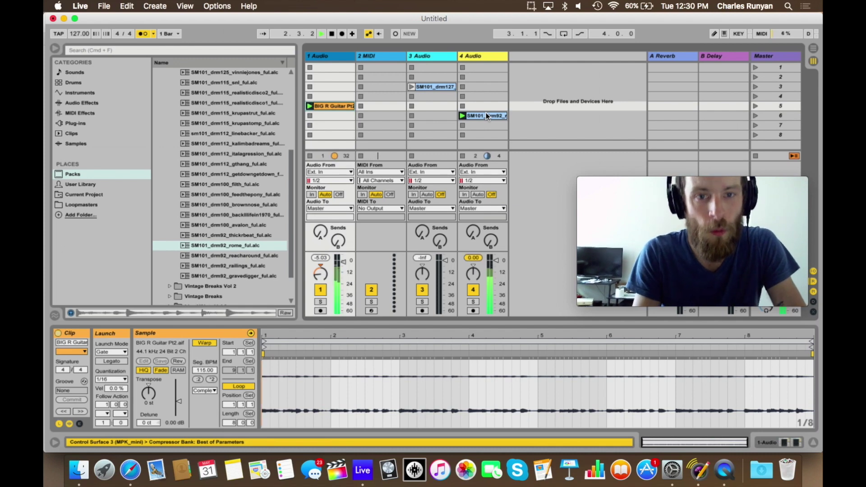
{"action": "left_click", "coordinate": [327, 55]}
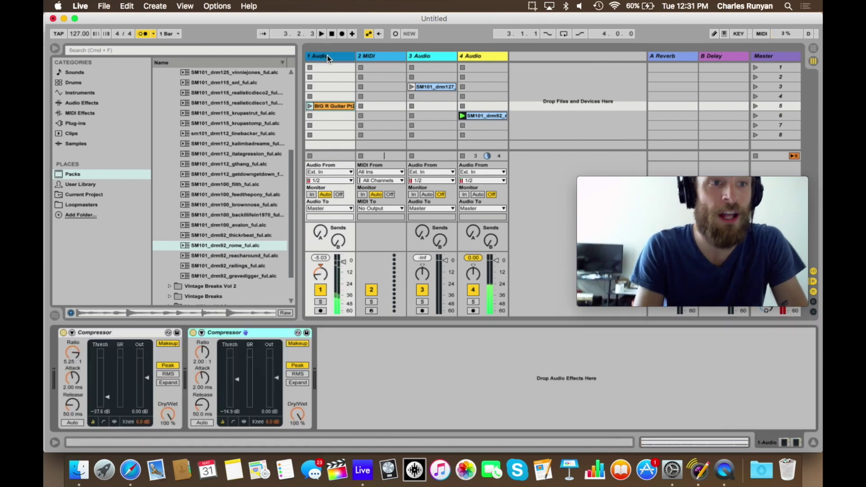
{"action": "key", "text": "Return"}
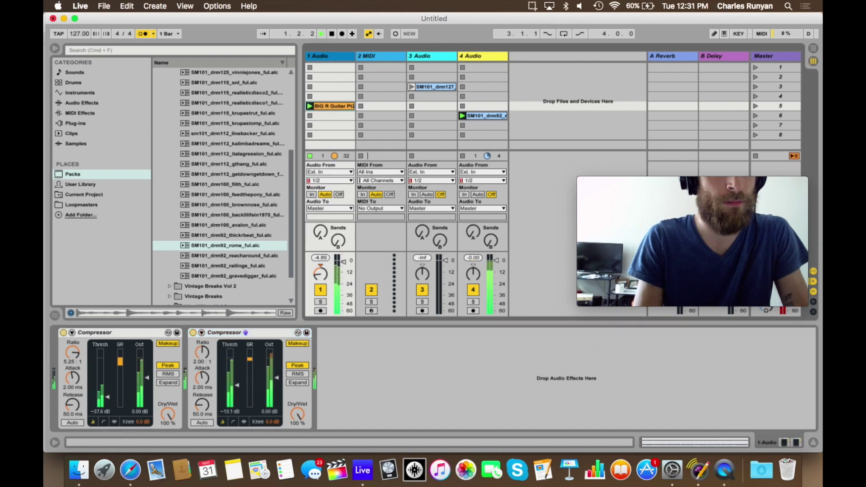
Set the rome clip's launch quantization to 1/16.
{"action": "left_click", "coordinate": [486, 114]}
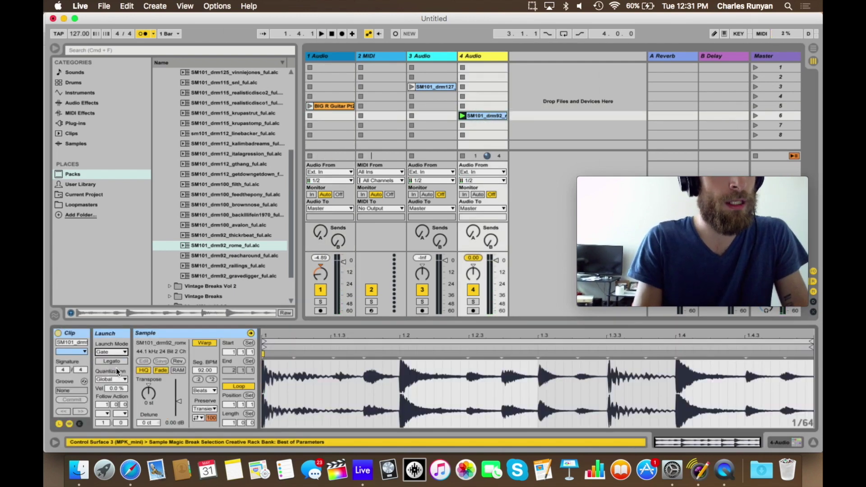
{"action": "left_click", "coordinate": [111, 379]}
{"action": "left_click", "coordinate": [109, 354]}
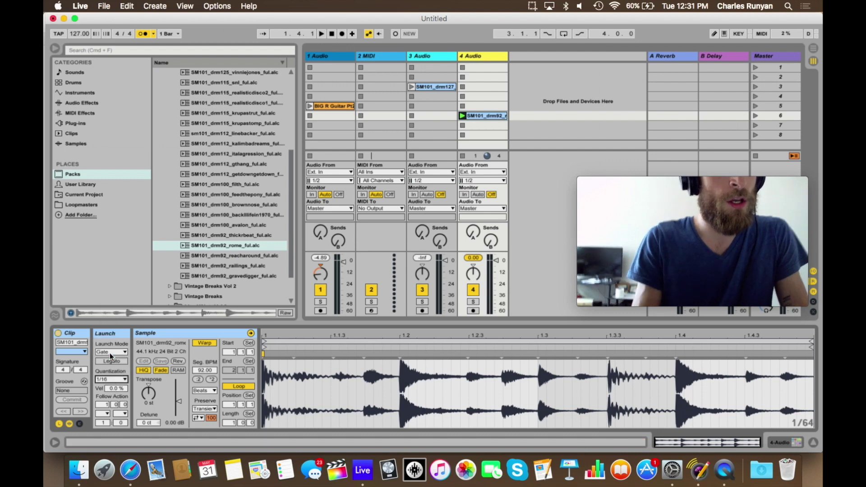
Record the guitar and drum performance into the Arrangement, then view it in Arrangement View.
{"action": "left_click", "coordinate": [342, 34]}
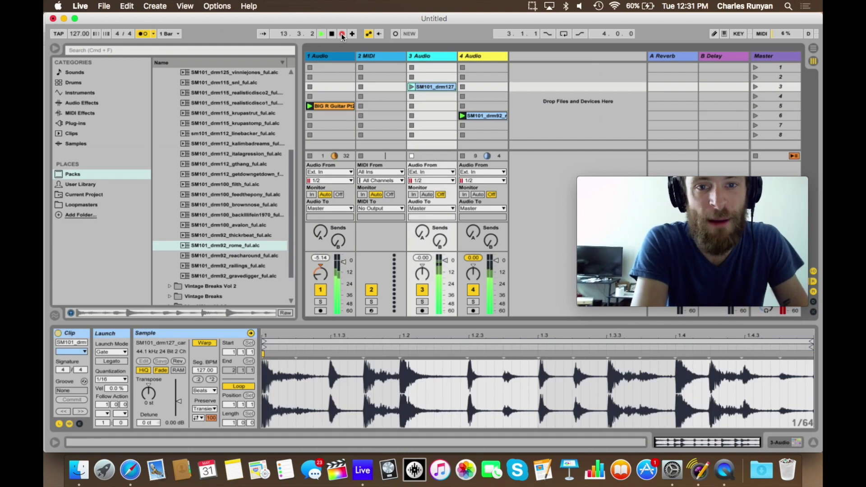
{"action": "key", "text": "Tab"}
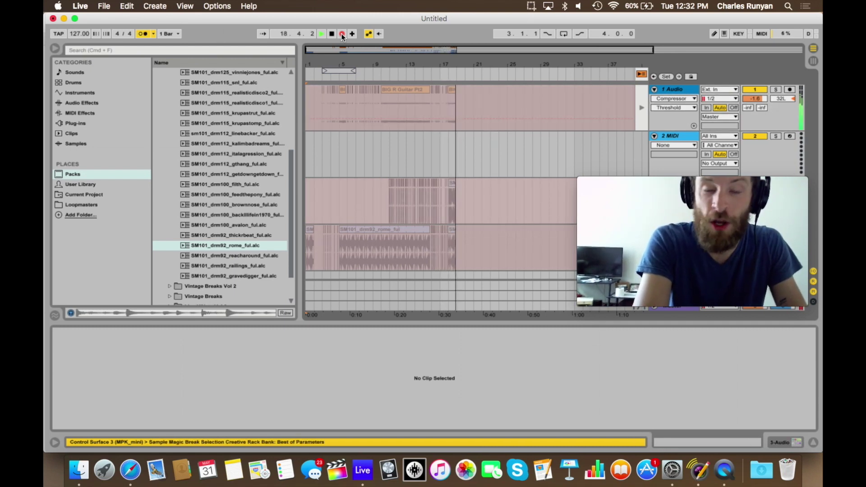
Stop recording, restore Back to Arrangement, and replay the take from inside the guitar clip.
{"action": "key", "text": "space"}
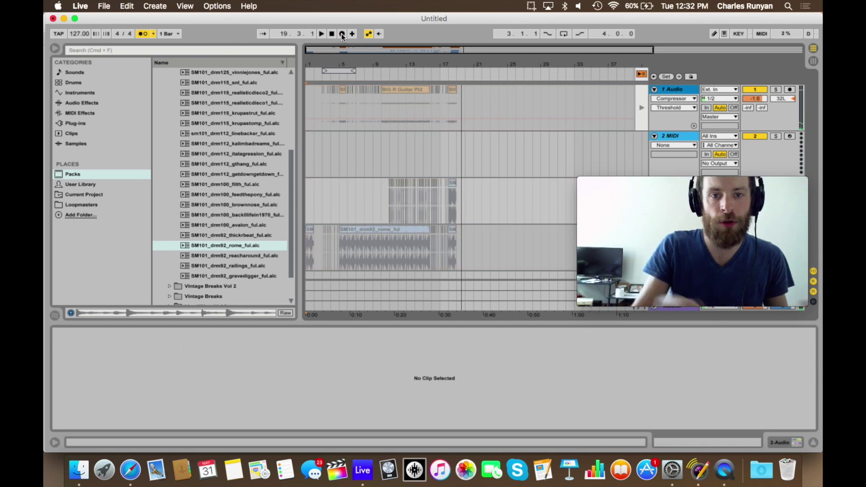
{"action": "left_click", "coordinate": [641, 74]}
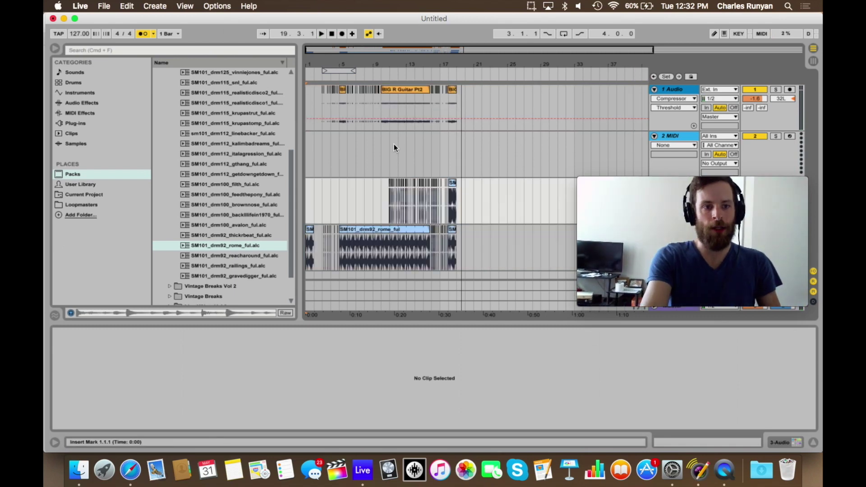
{"action": "left_click_drag", "start_coordinate": [361, 73], "coordinate": [367, 106]}
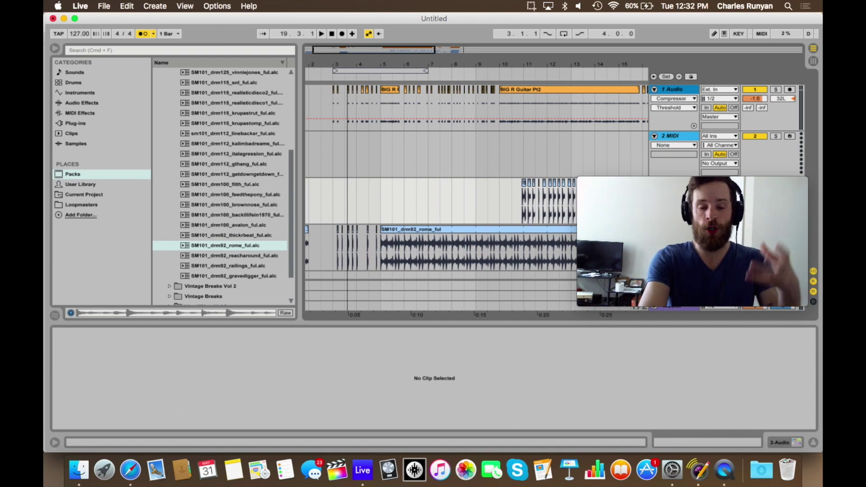
{"action": "left_click_drag", "start_coordinate": [367, 106], "coordinate": [368, 103]}
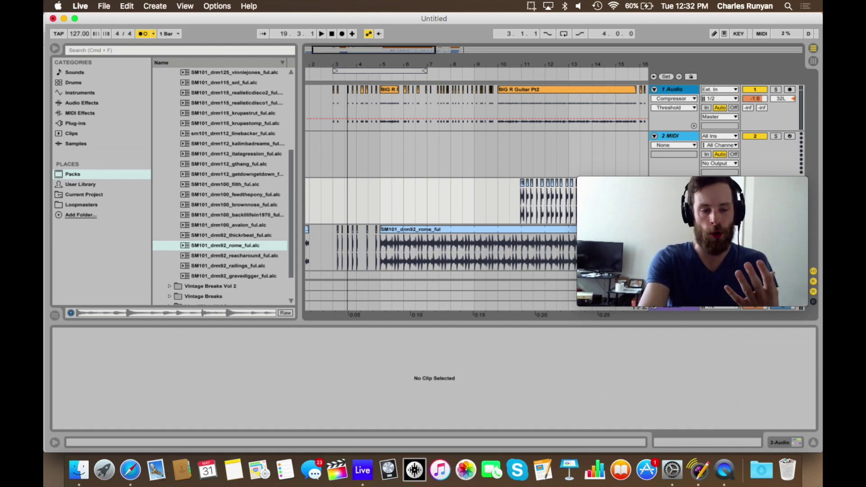
{"action": "scroll", "coordinate": [483, 96], "scroll_direction": "right", "scroll_amount": 8}
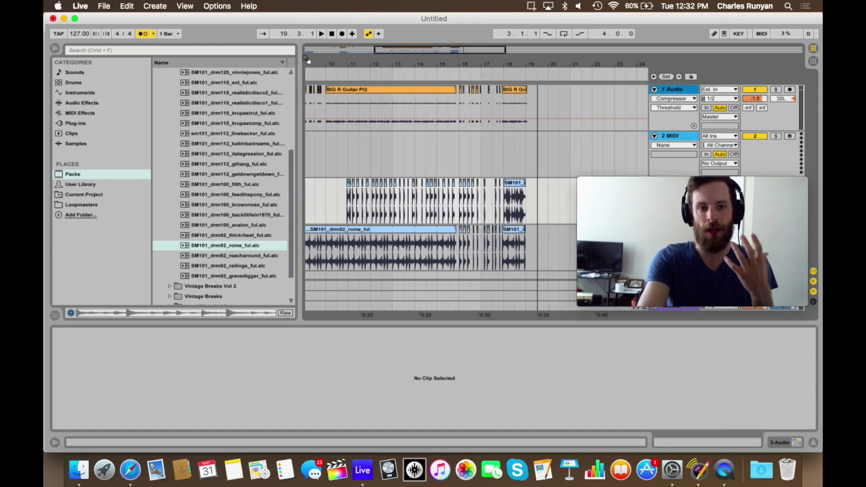
{"action": "left_click", "coordinate": [458, 108]}
{"action": "key", "text": "space"}
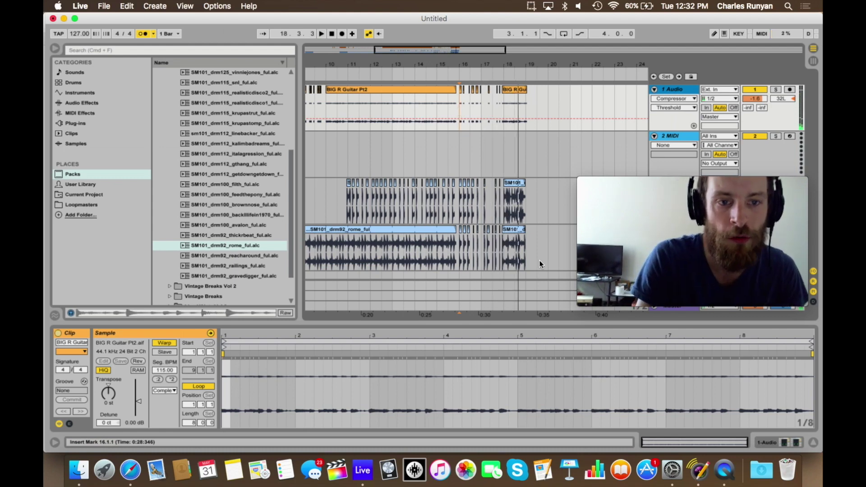
{"action": "key", "text": "space"}
Delete the stray clip pieces between bars 18 and 19 across the tracks.
{"action": "left_click_drag", "start_coordinate": [514, 194], "coordinate": [502, 106]}
{"action": "key", "text": "Delete"}
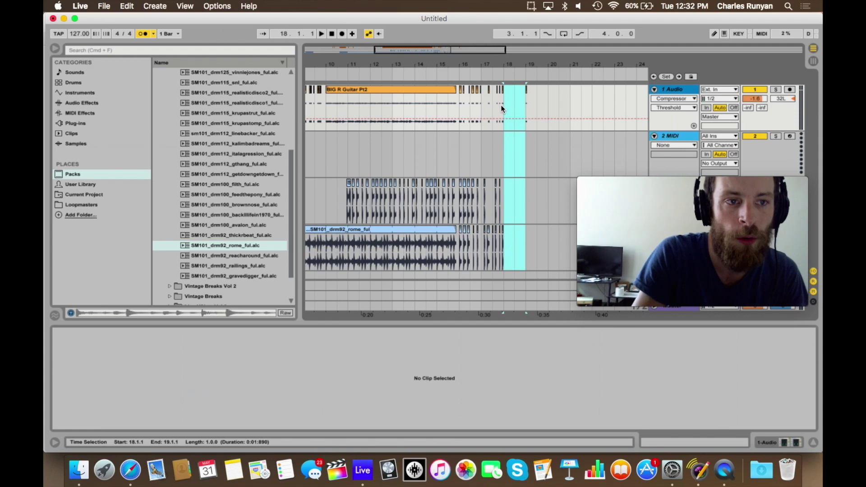
{"action": "scroll", "coordinate": [501, 105], "scroll_direction": "left", "scroll_amount": 3}
Select the whole recorded section and loop it with Cmd+L.
{"action": "key", "text": "minus"}
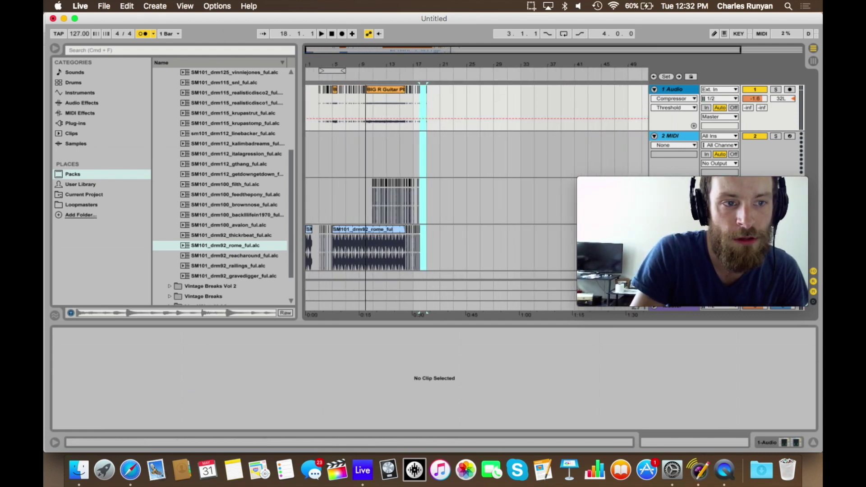
{"action": "left_click_drag", "start_coordinate": [429, 247], "coordinate": [269, 68]}
{"action": "key", "text": "super+l"}
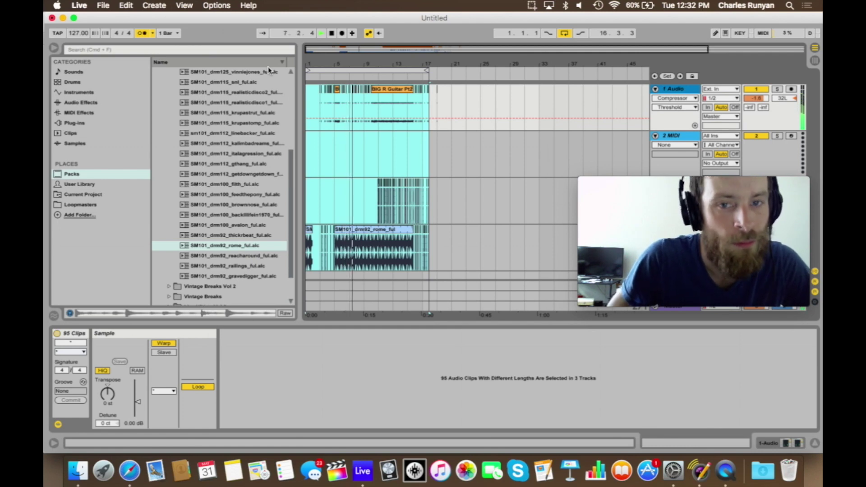
{"action": "key", "text": "space"}
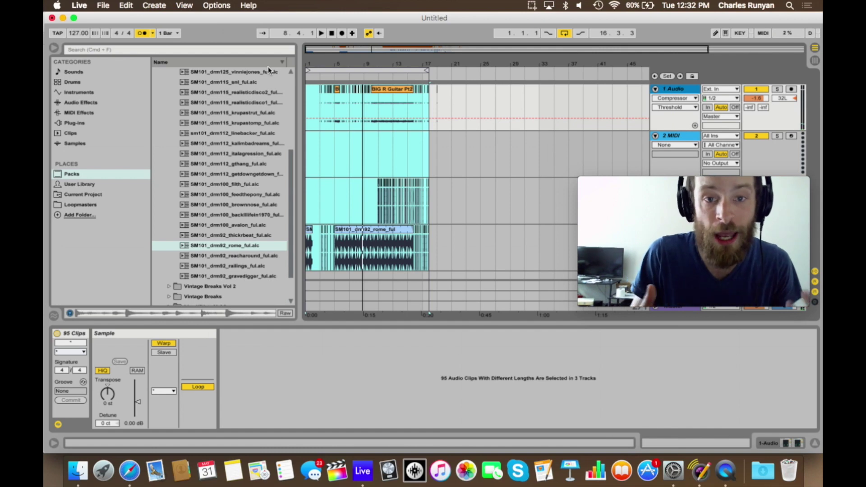
Start the loop at bar 7 and play it with the tempo slowed to about 110.
{"action": "left_click", "coordinate": [78, 34]}
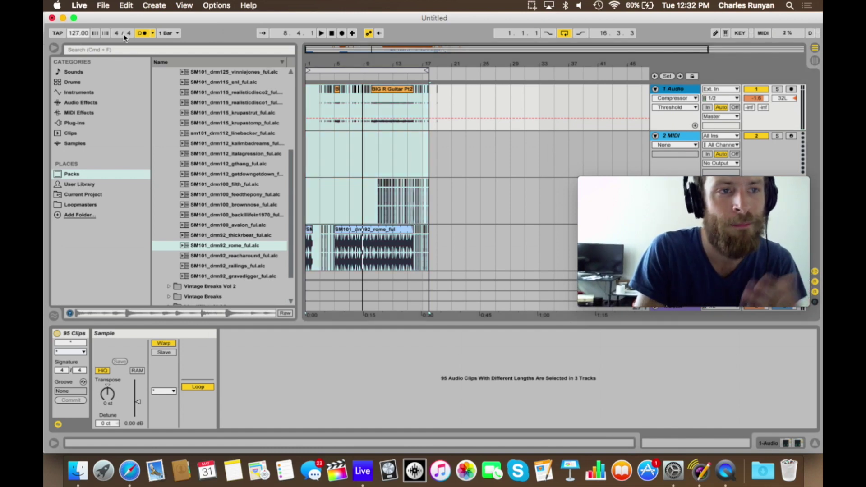
{"action": "left_click", "coordinate": [355, 91], "text": "shift"}
{"action": "left_click", "coordinate": [371, 95], "text": "shift"}
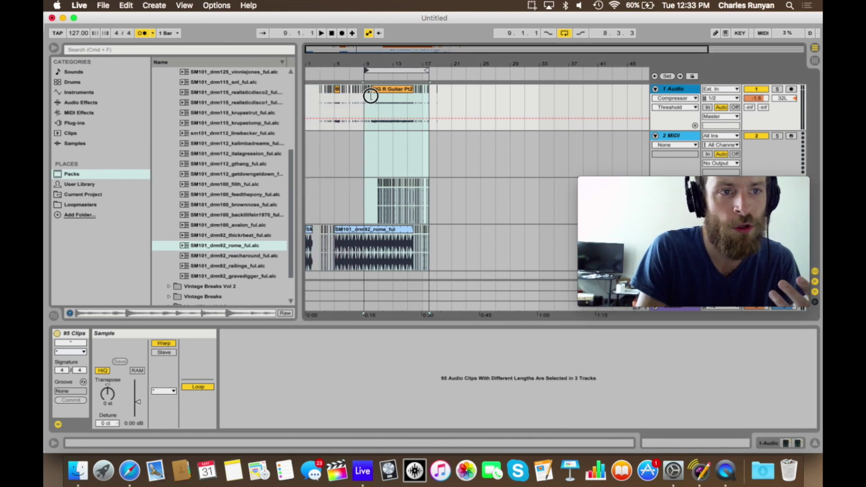
{"action": "left_click", "coordinate": [346, 94], "text": "shift"}
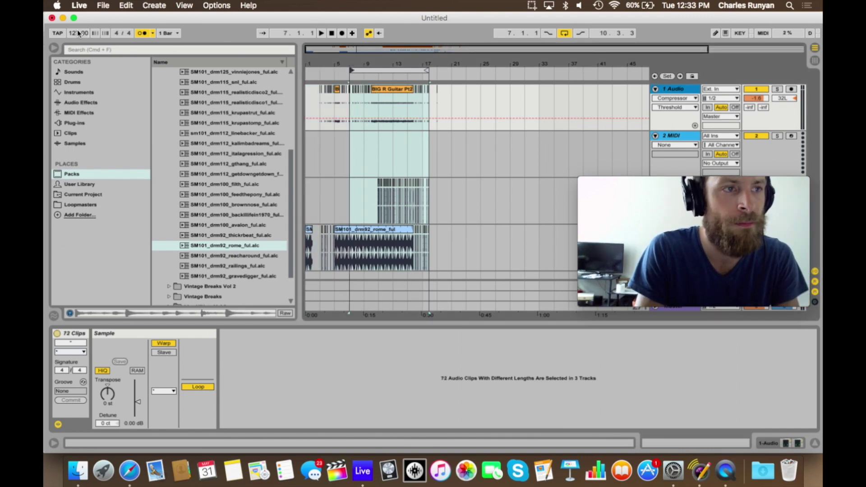
{"action": "left_click_drag", "start_coordinate": [77, 30], "coordinate": [77, 36]}
{"action": "key", "text": "space"}
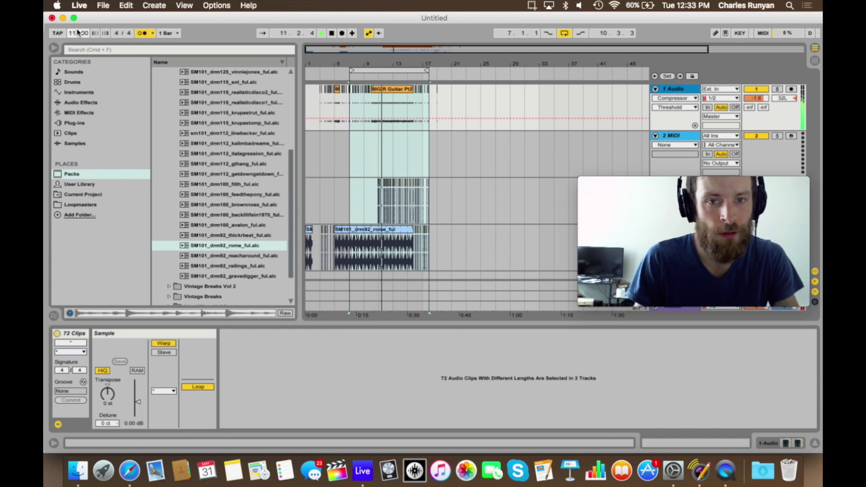
{"action": "key", "text": "space"}
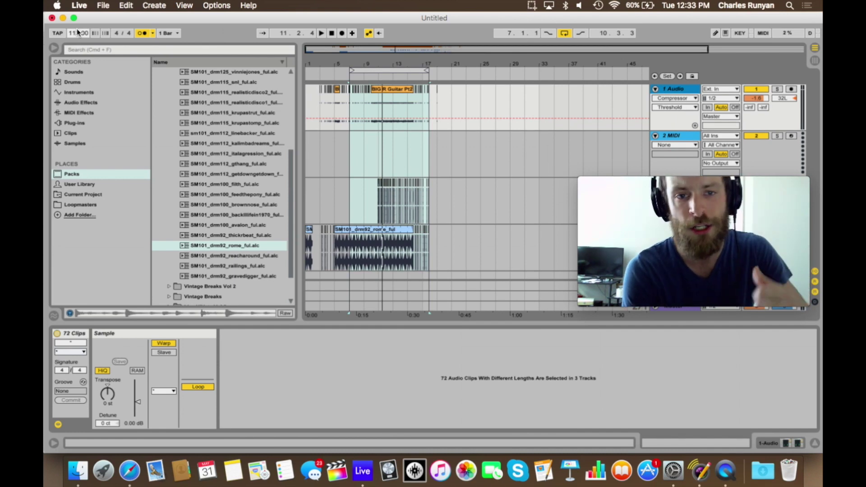
Glance at Session View, then return to the Arrangement with the slowed bar-7 loop.
{"action": "key", "text": "Tab"}
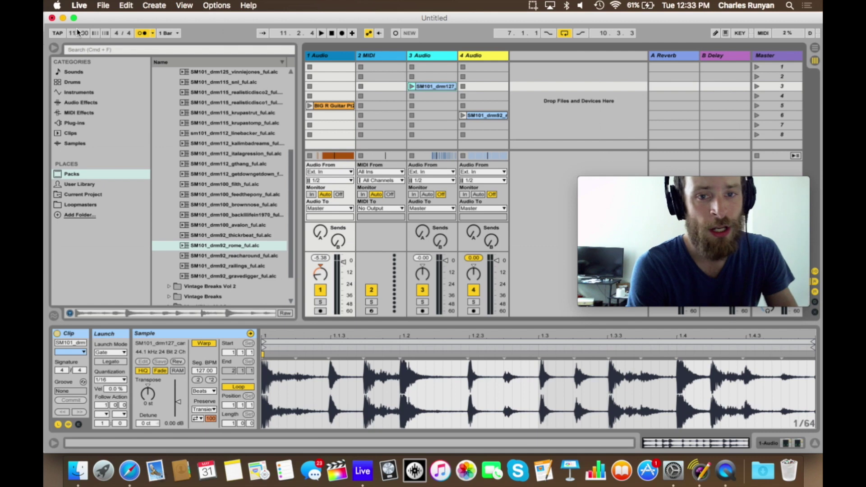
{"action": "key", "text": "Tab"}
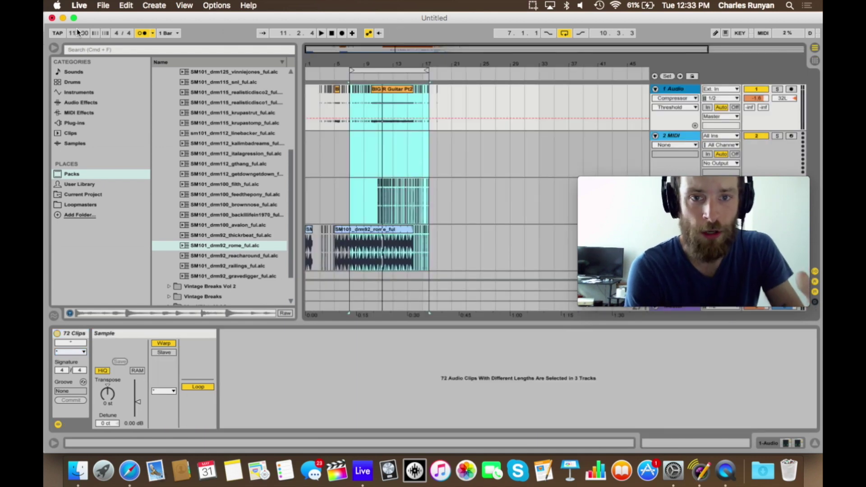